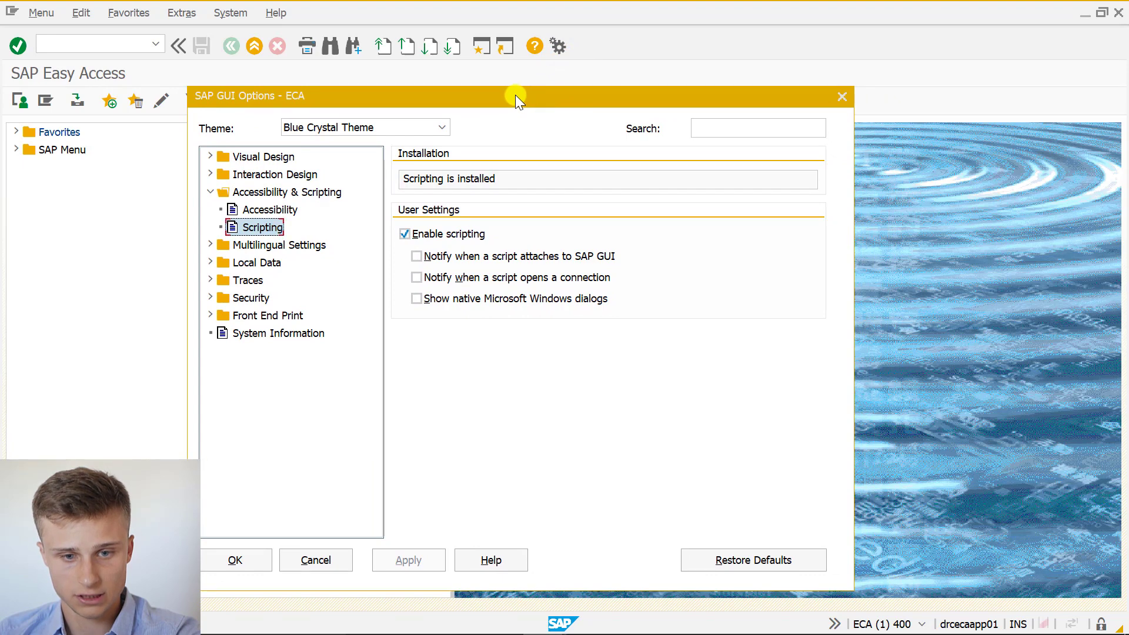
Enable scripting with all notification options off in the Accessibility & Scripting settings, apply it and close the SAP GUI options.
{"action": "left_click_drag", "start_coordinate": [512, 97], "coordinate": [526, 65]}
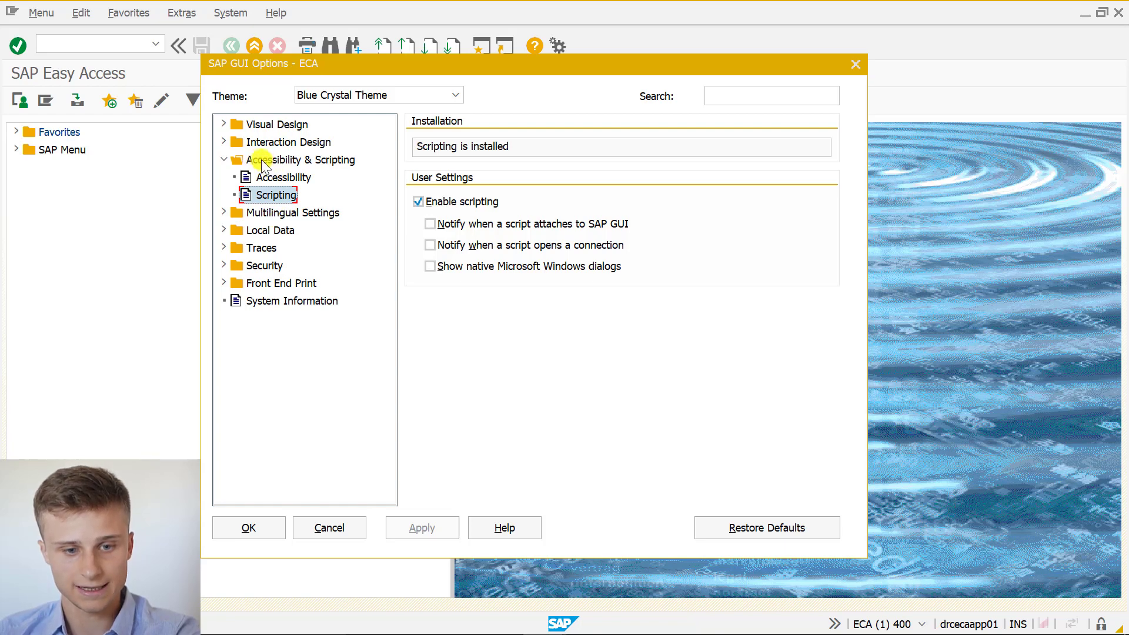
{"action": "left_click", "coordinate": [288, 160]}
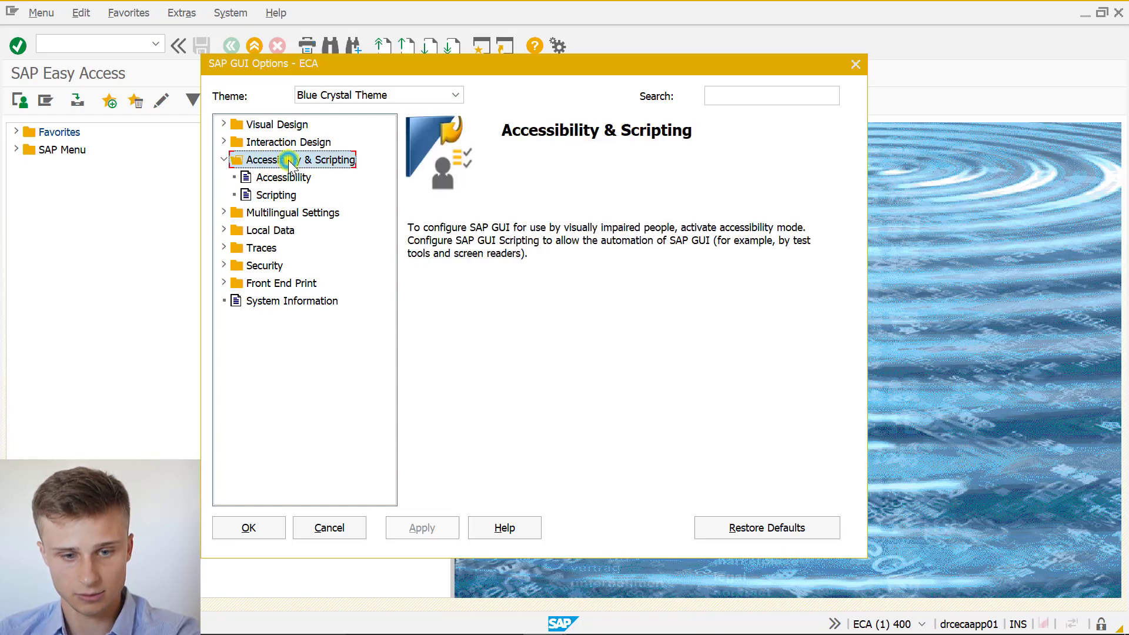
{"action": "left_click", "coordinate": [276, 195]}
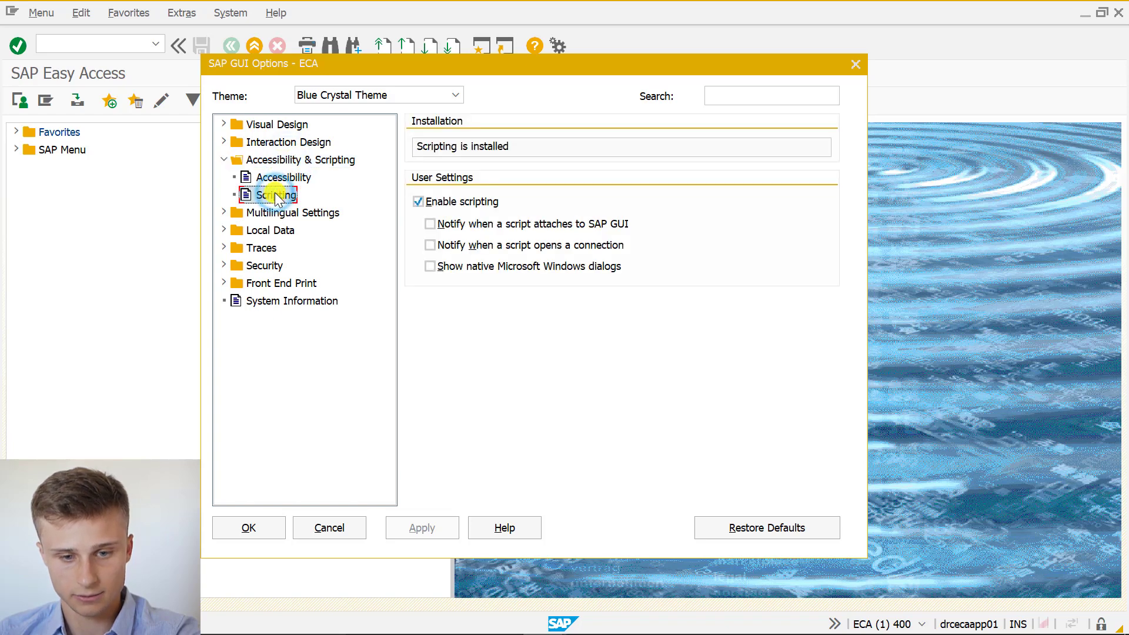
{"action": "left_click", "coordinate": [450, 203]}
{"action": "left_click", "coordinate": [450, 202]}
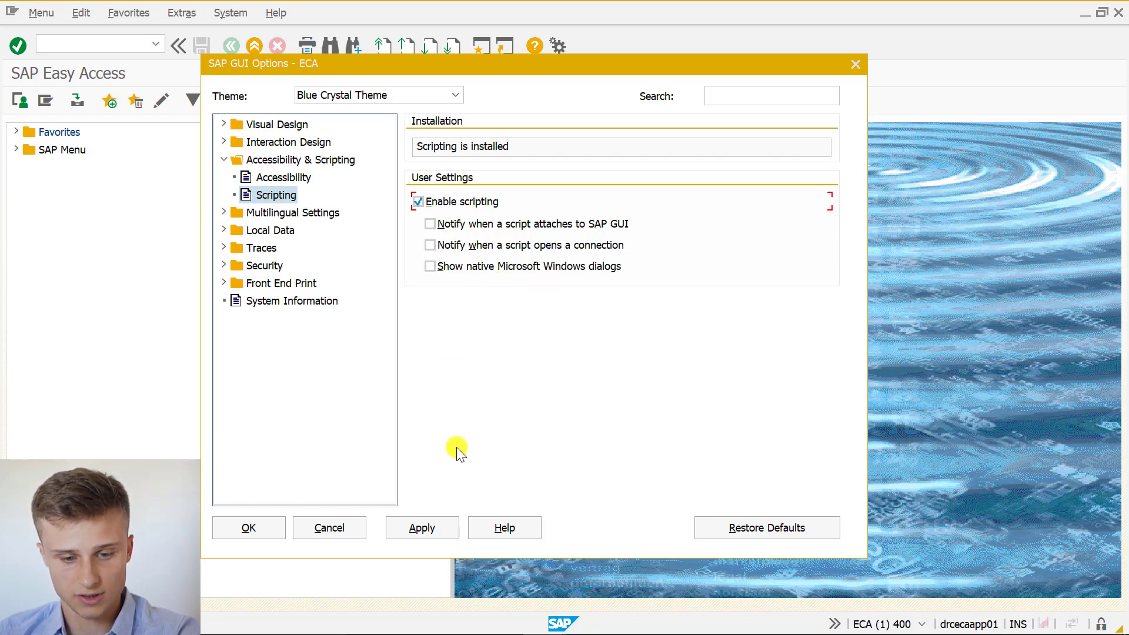
{"action": "left_click", "coordinate": [429, 521]}
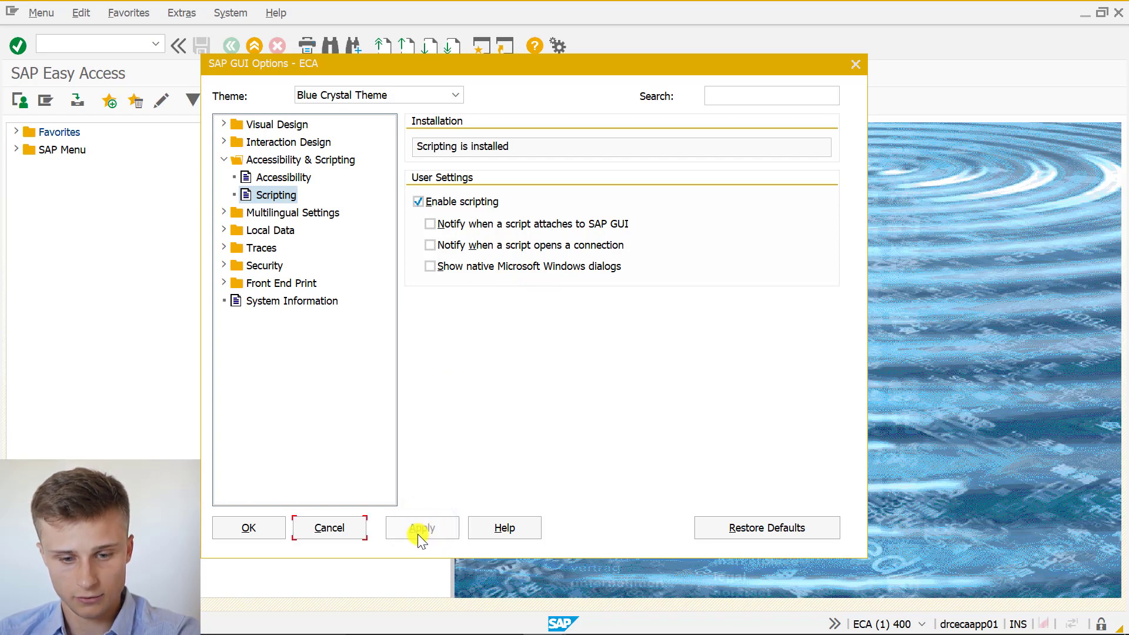
{"action": "left_click", "coordinate": [252, 531]}
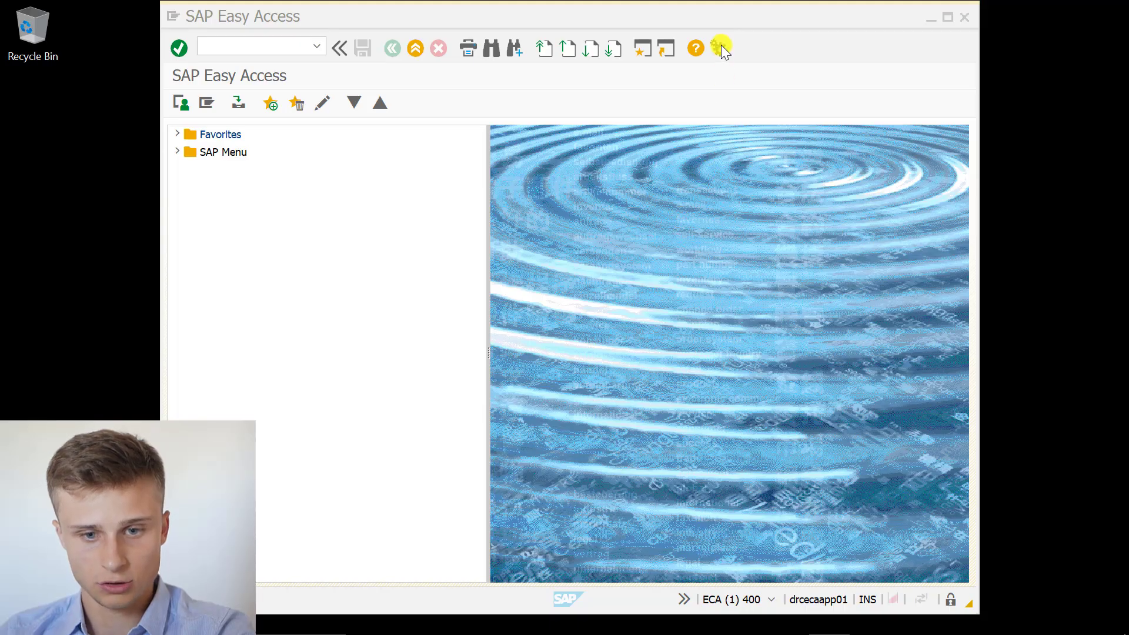
Open Script Recording and Playback and examine its controls, extended settings and the script's save path.
{"action": "left_click", "coordinate": [718, 47]}
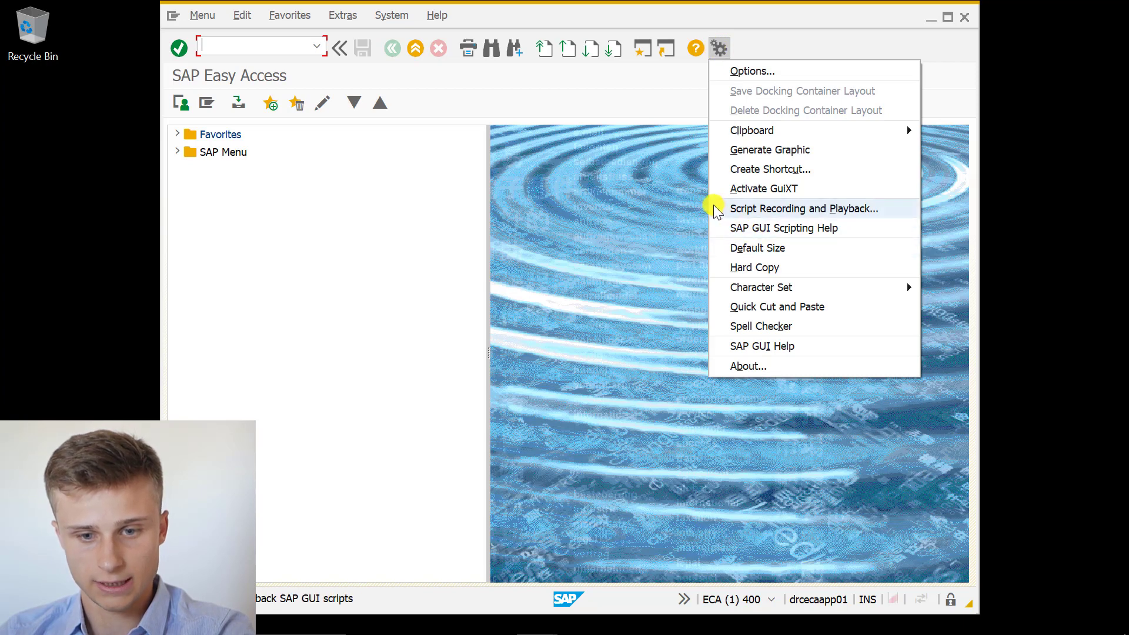
{"action": "left_click", "coordinate": [828, 209]}
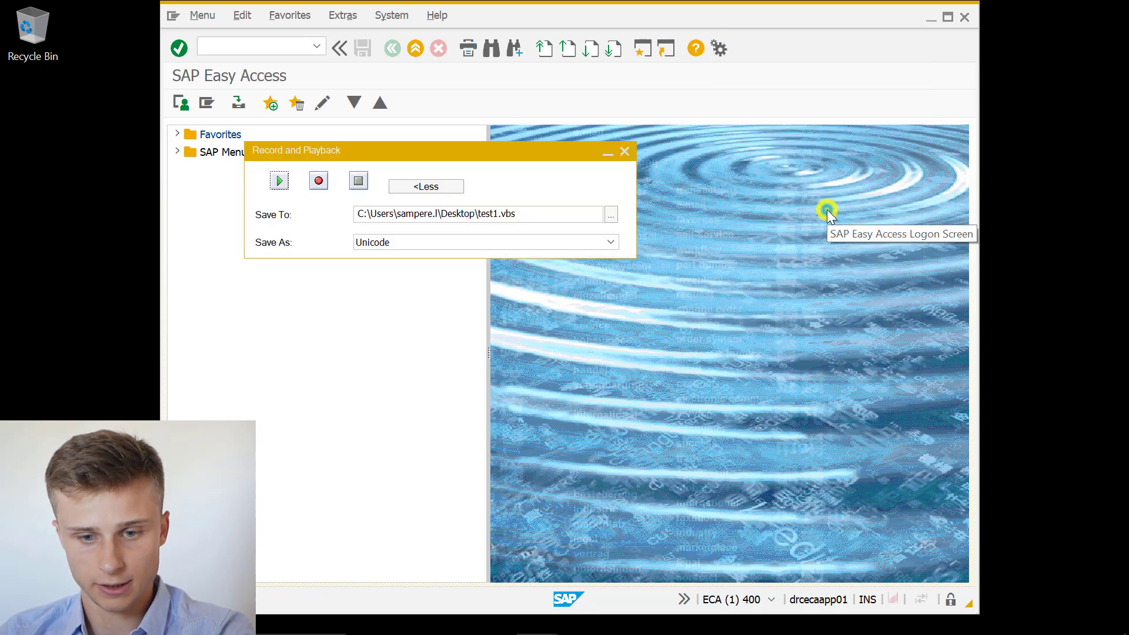
{"action": "left_click_drag", "start_coordinate": [432, 150], "coordinate": [521, 154]}
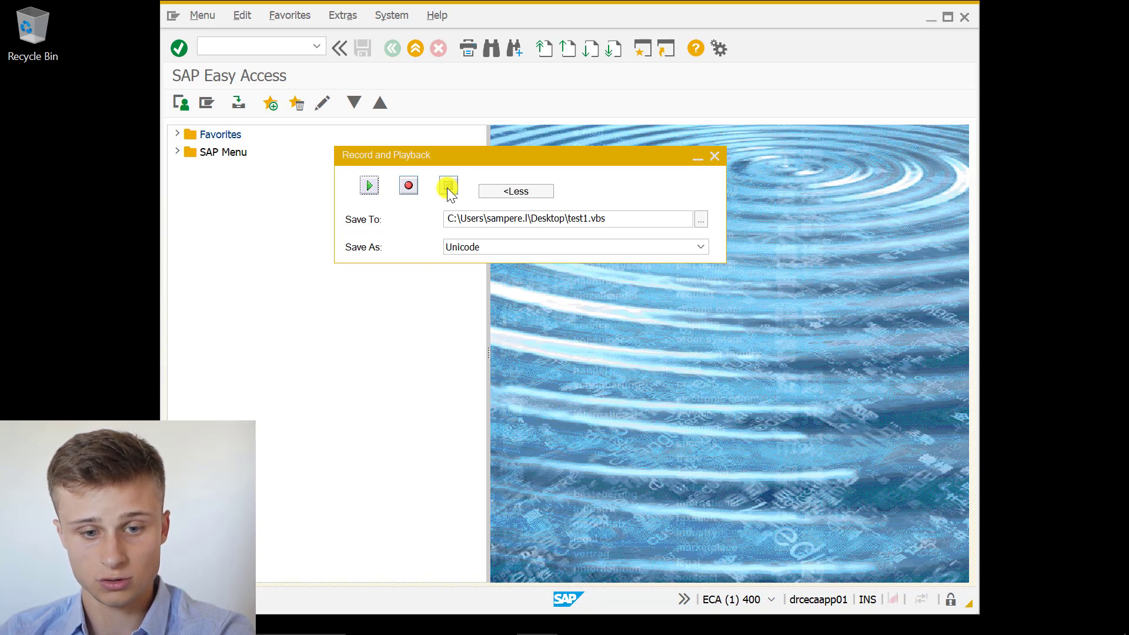
{"action": "left_click", "coordinate": [524, 191]}
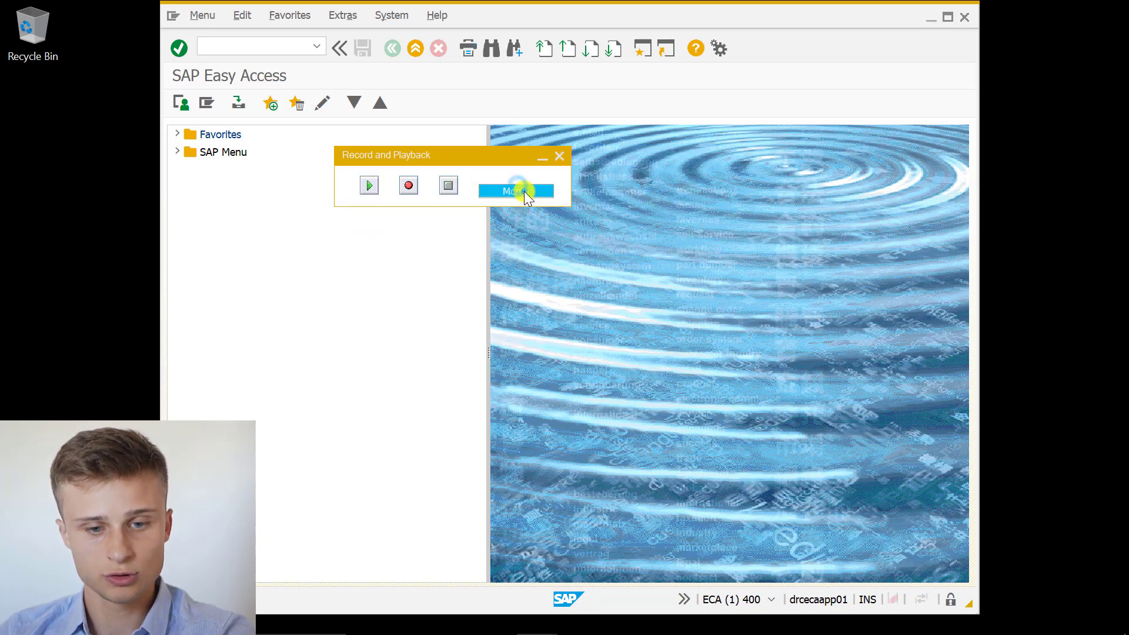
{"action": "left_click", "coordinate": [524, 192]}
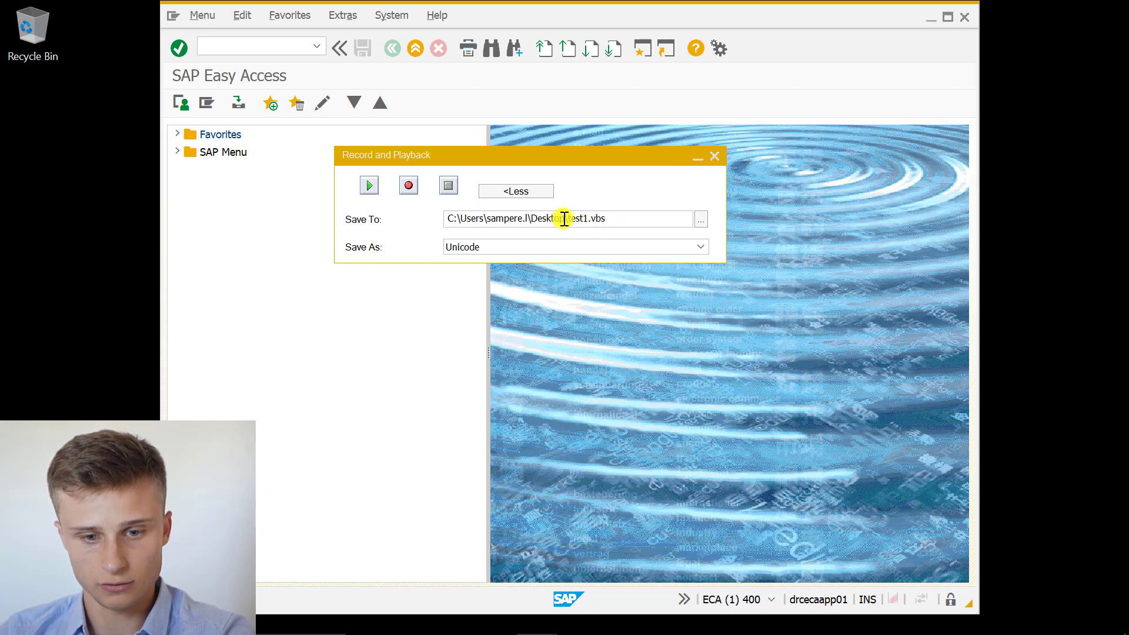
{"action": "left_click_drag", "start_coordinate": [565, 218], "coordinate": [534, 218]}
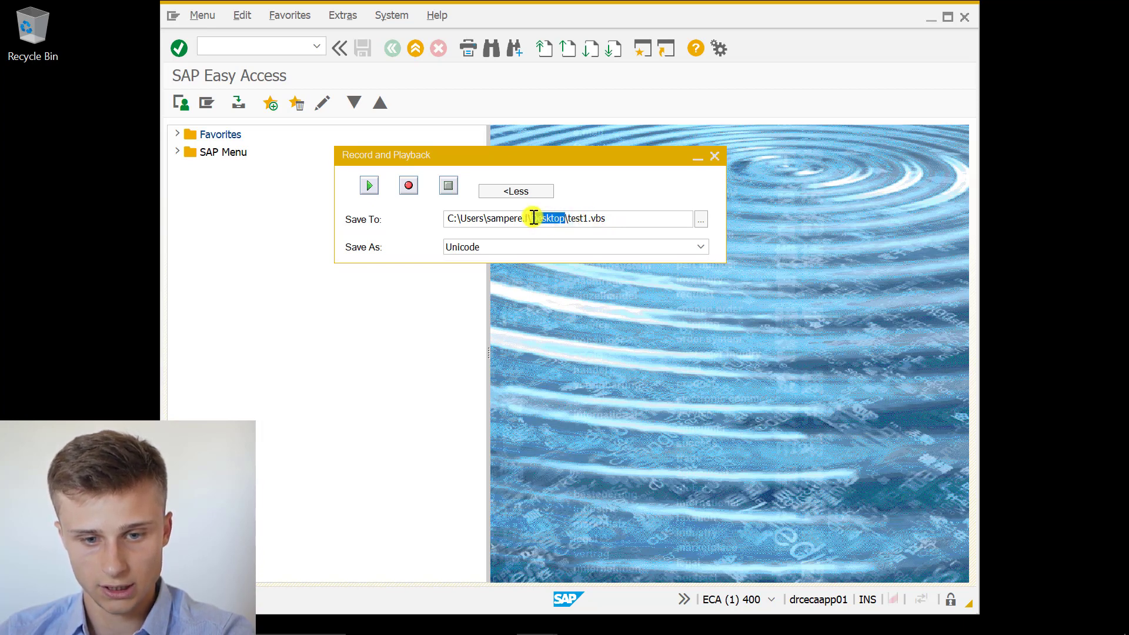
{"action": "left_click", "coordinate": [606, 218]}
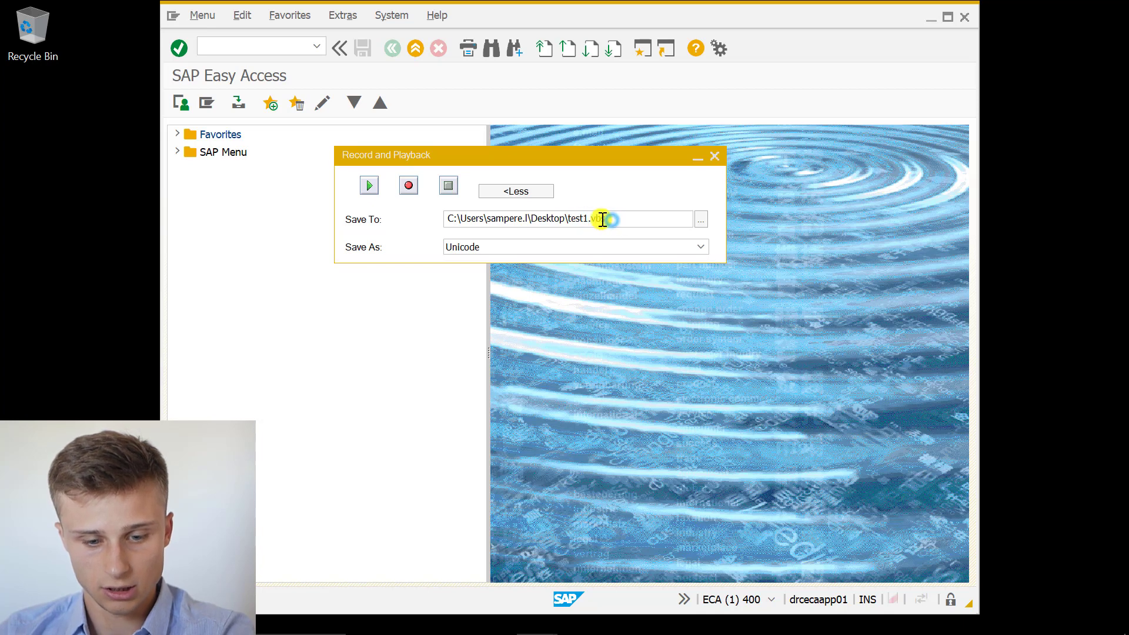
{"action": "left_click_drag", "start_coordinate": [591, 218], "coordinate": [611, 215]}
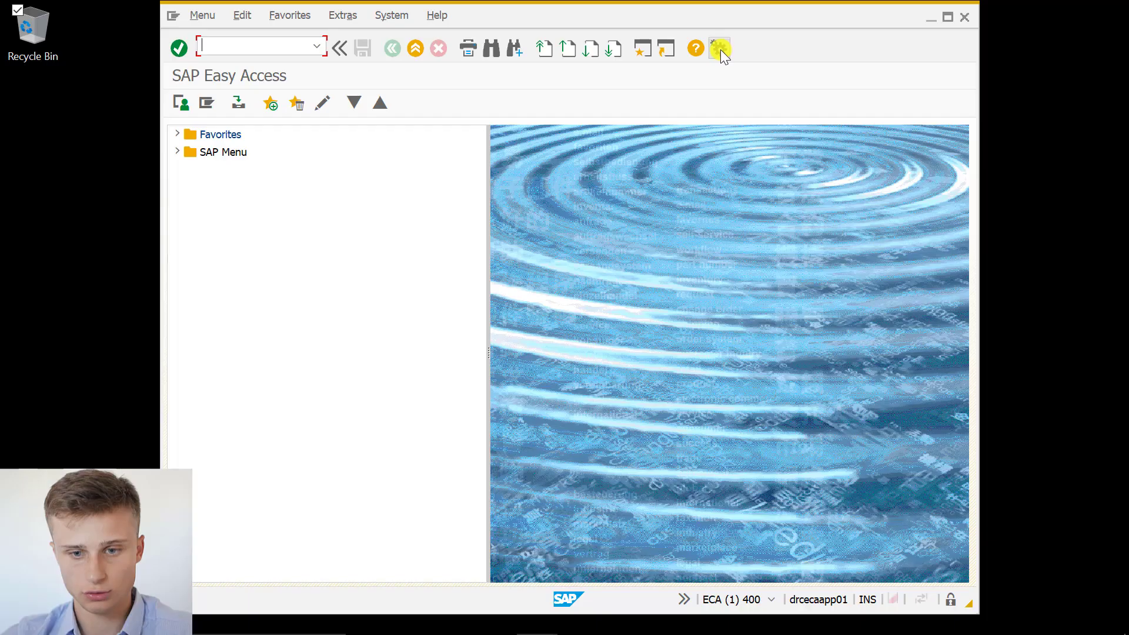
Start recording a Unicode script to test1.vbs on the desktop and close the Record and Playback window.
{"action": "left_click", "coordinate": [720, 49]}
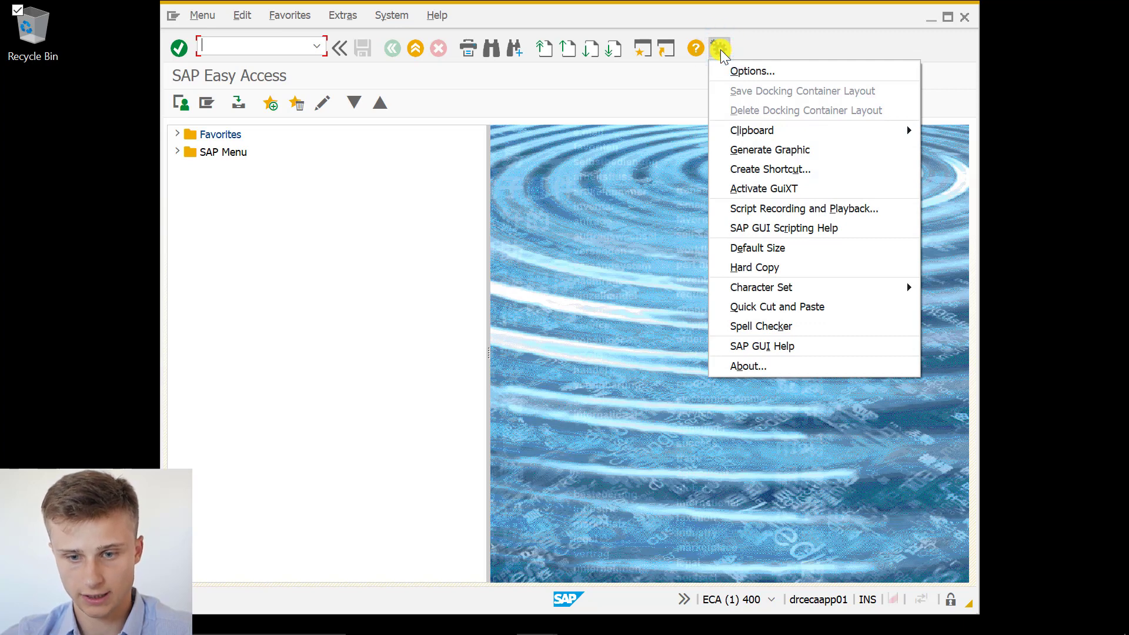
{"action": "left_click", "coordinate": [767, 208]}
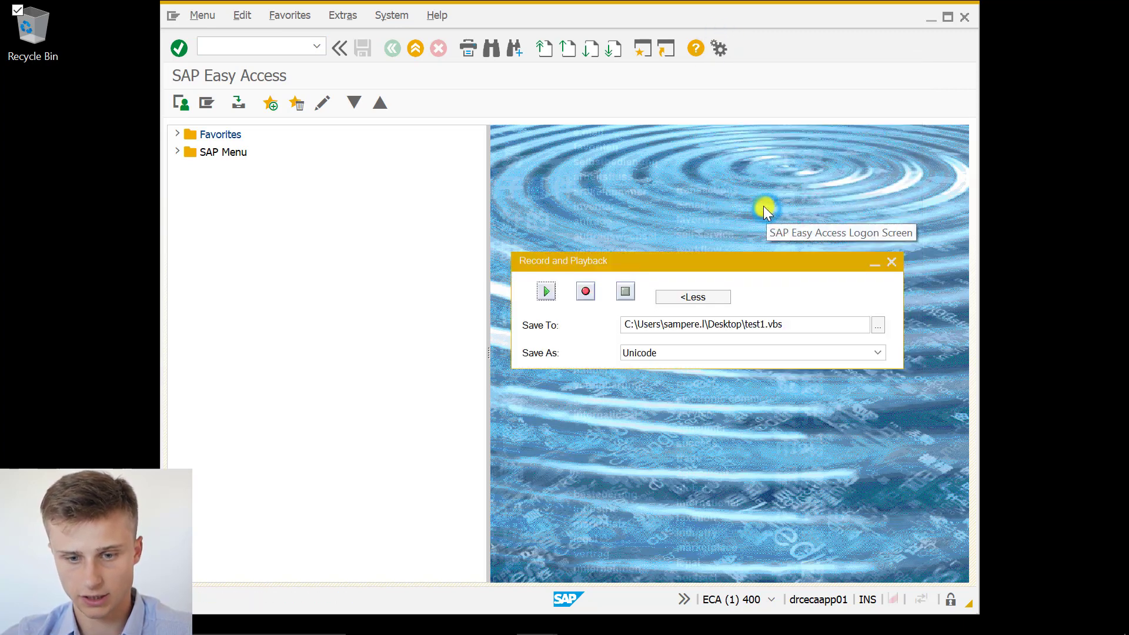
{"action": "left_click", "coordinate": [585, 291]}
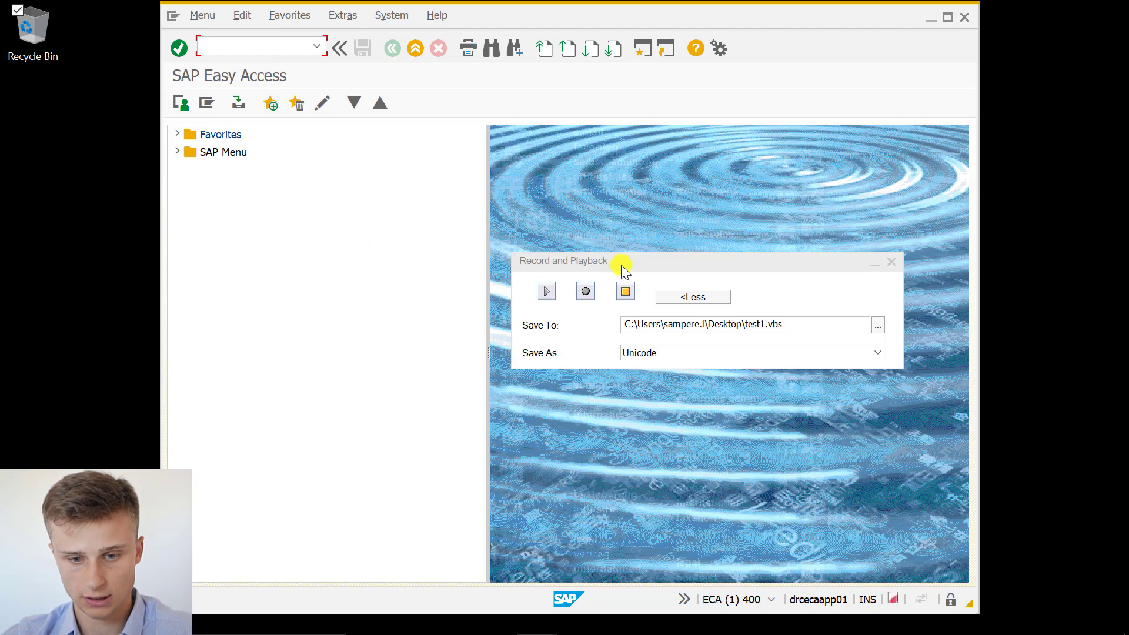
{"action": "left_click_drag", "start_coordinate": [621, 265], "coordinate": [623, 238]}
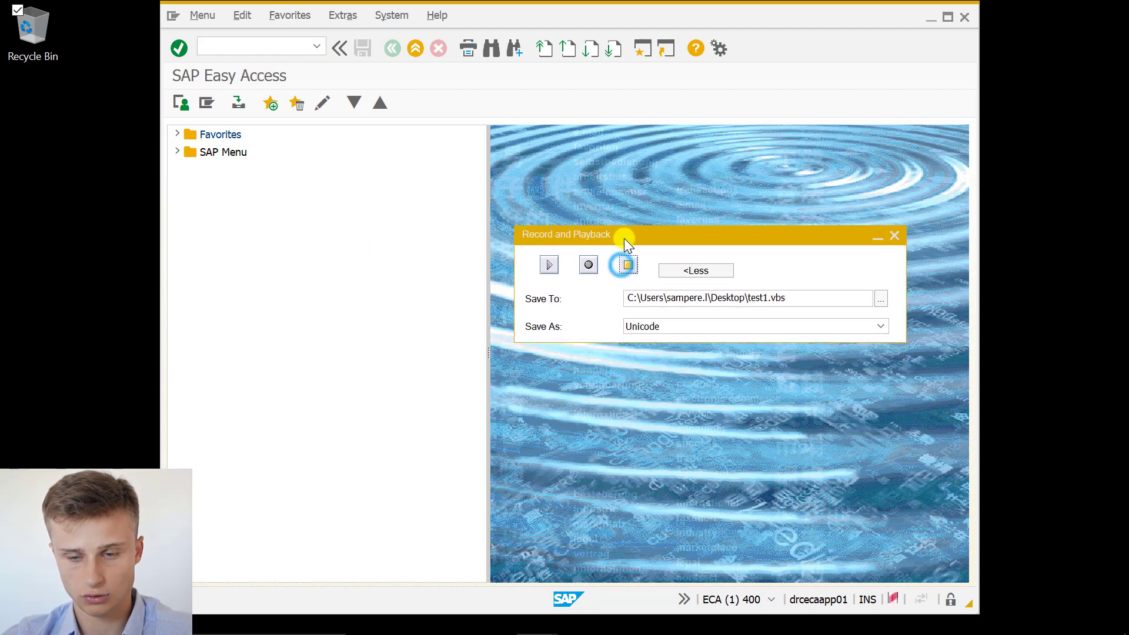
{"action": "left_click", "coordinate": [895, 235]}
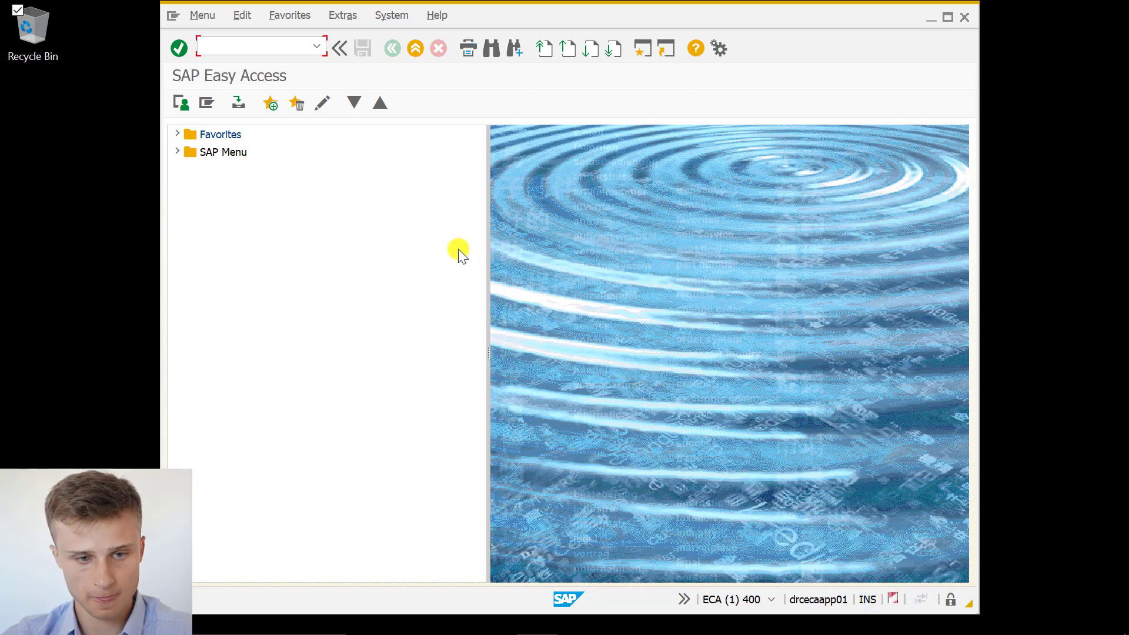
Run transaction /nvl06 and open the selection screen for listing outbound deliveries.
{"action": "type", "text": "/nvl06"}
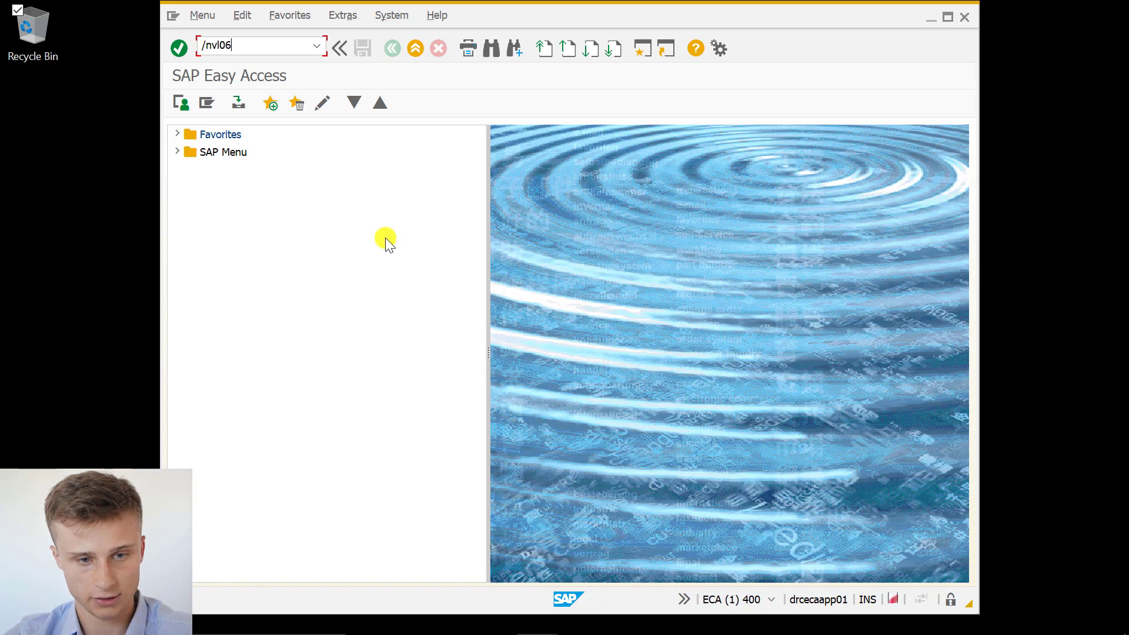
{"action": "key", "text": "Return"}
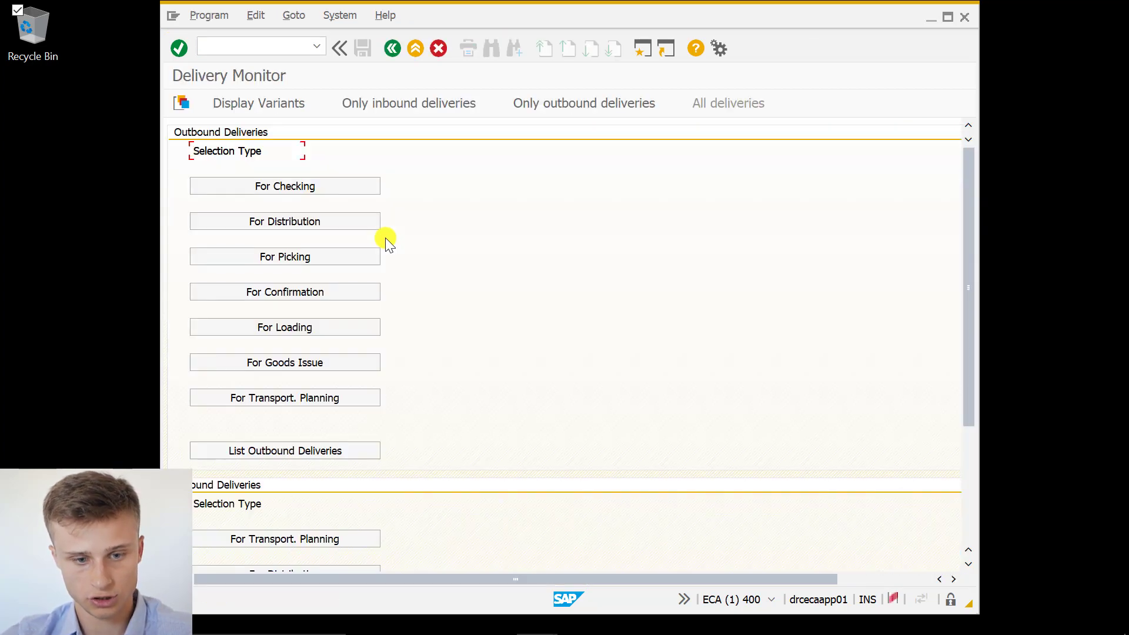
{"action": "left_click", "coordinate": [281, 450]}
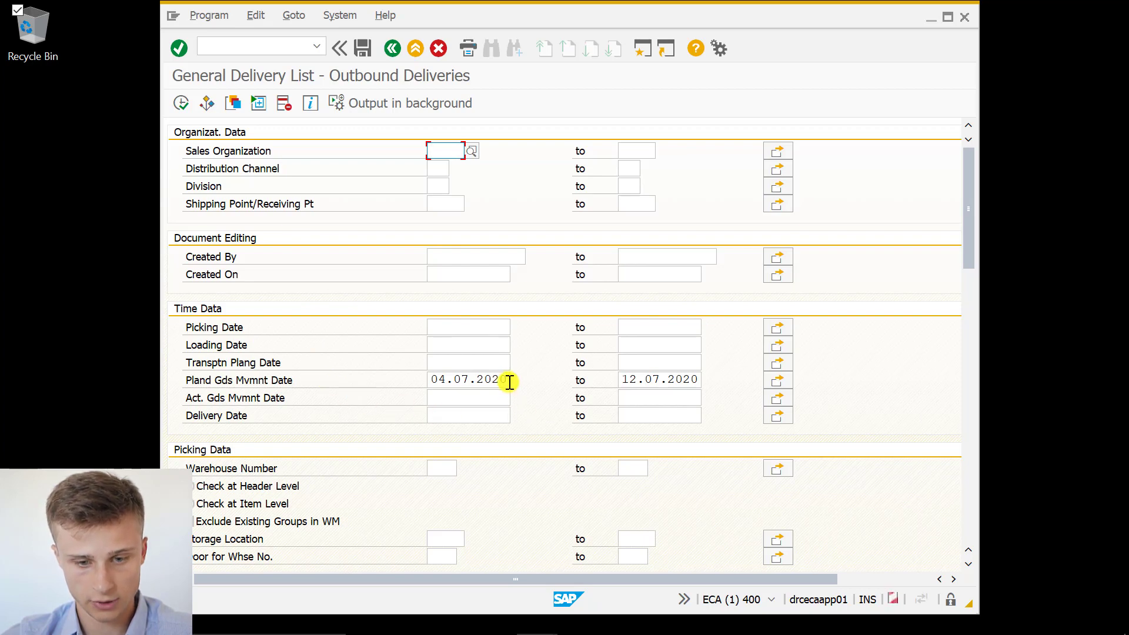
Set the start of the planned goods movement date range to 04.02.2018.
{"action": "left_click_drag", "start_coordinate": [507, 379], "coordinate": [252, 383]}
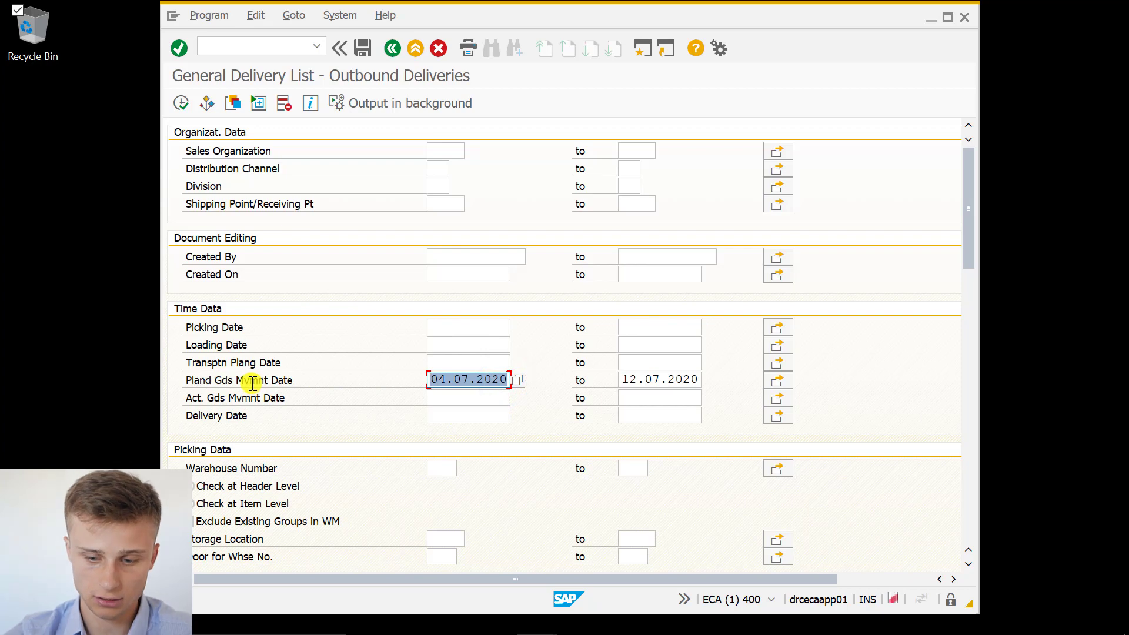
{"action": "key", "text": "BackSpace"}
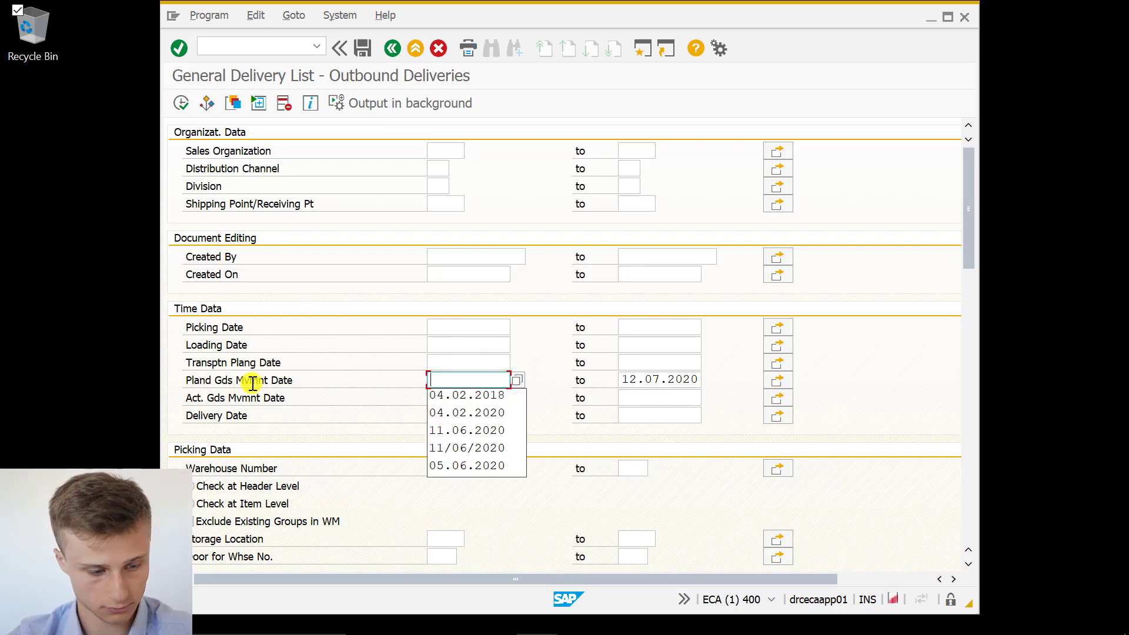
{"action": "type", "text": "04."}
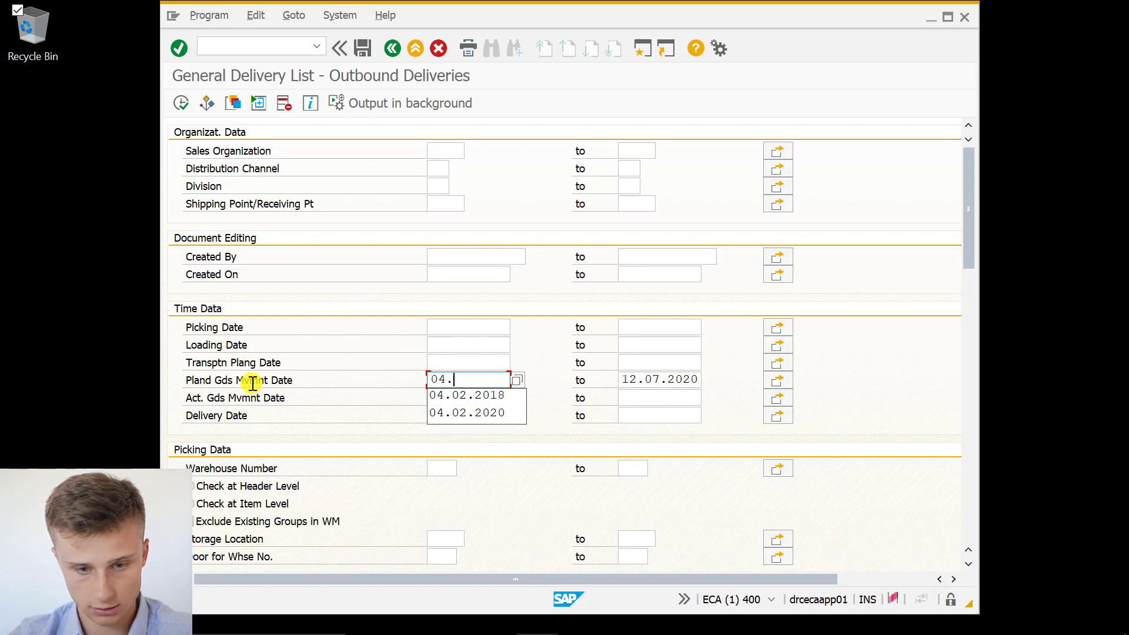
{"action": "type", "text": "02."}
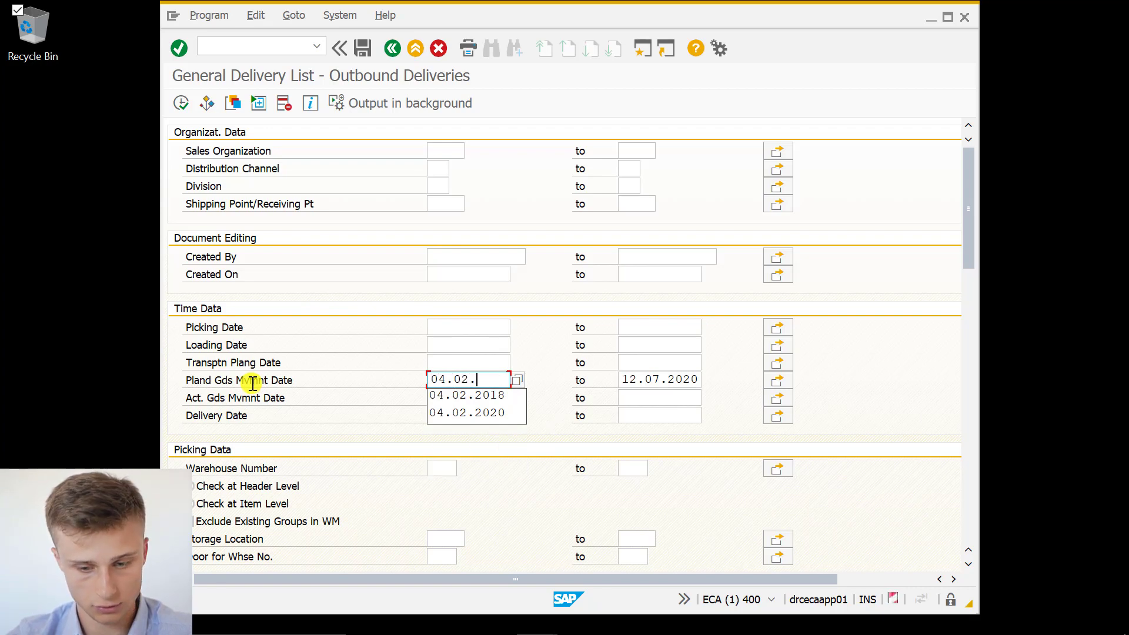
{"action": "type", "text": "20"}
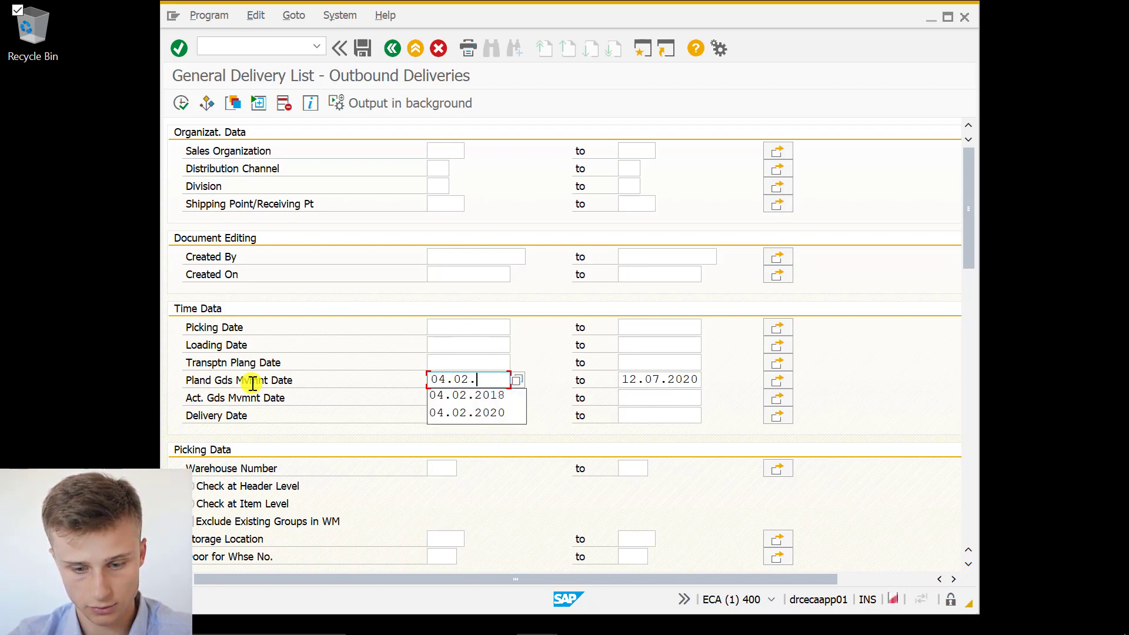
{"action": "type", "text": "18"}
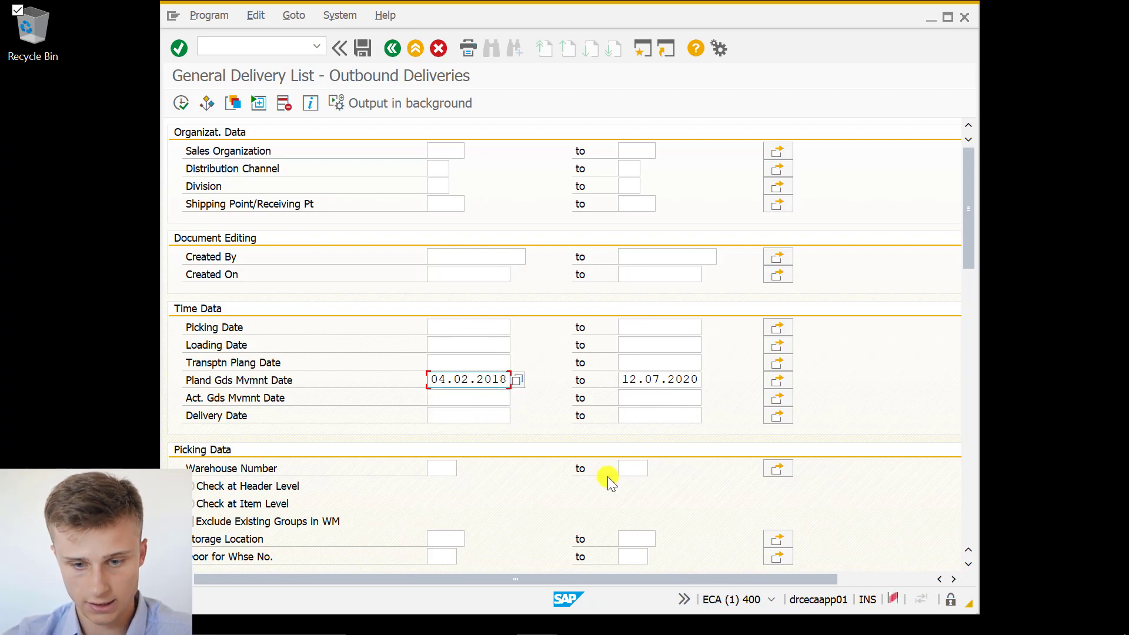
Set the end of the planned goods movement date range to 12.07.2018.
{"action": "left_click_drag", "start_coordinate": [699, 380], "coordinate": [535, 389]}
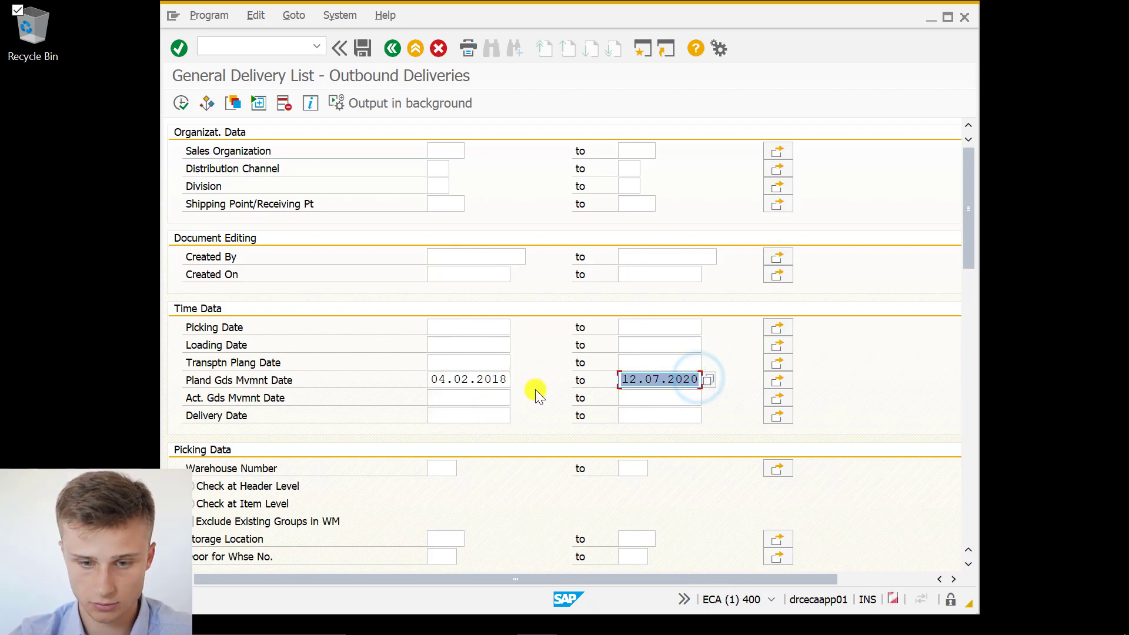
{"action": "key", "text": "BackSpace"}
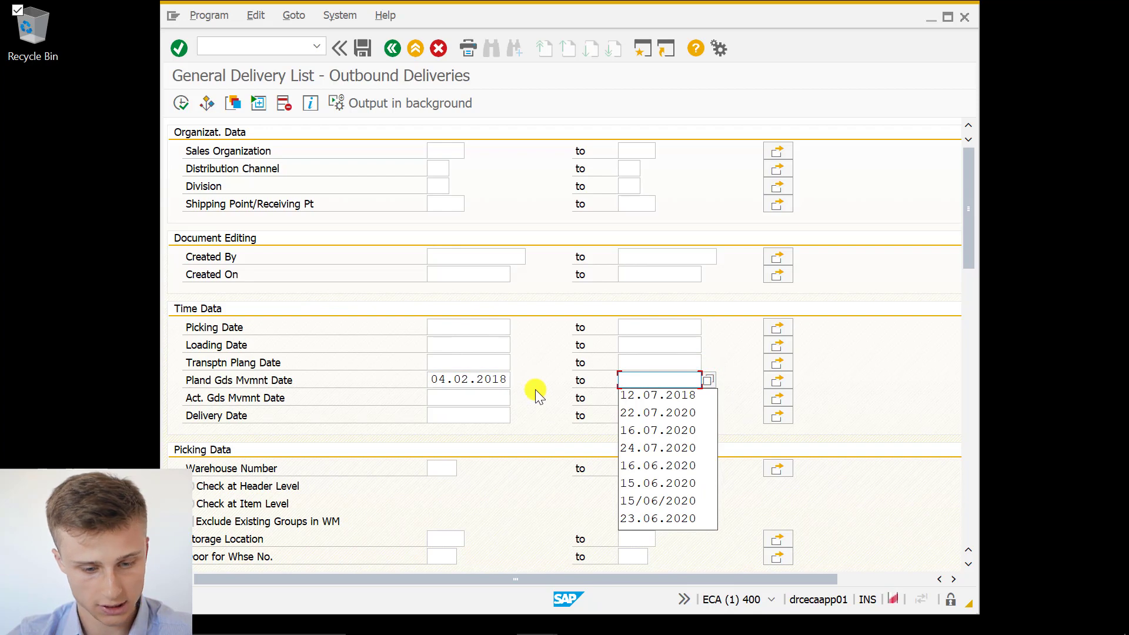
{"action": "type", "text": "12.0"}
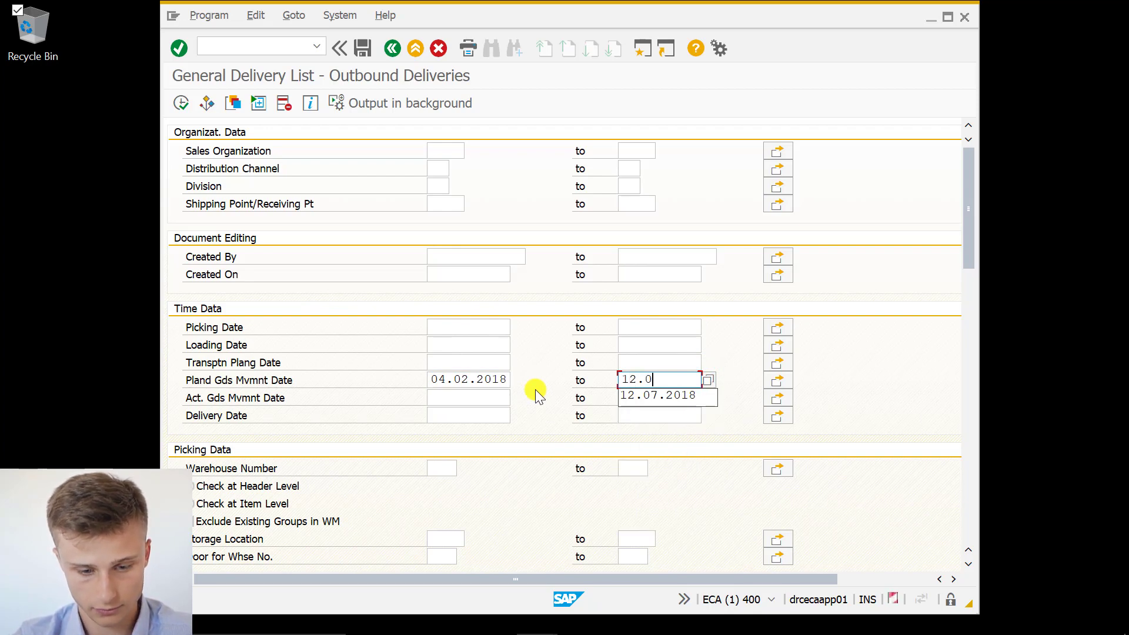
{"action": "type", "text": "7.2018"}
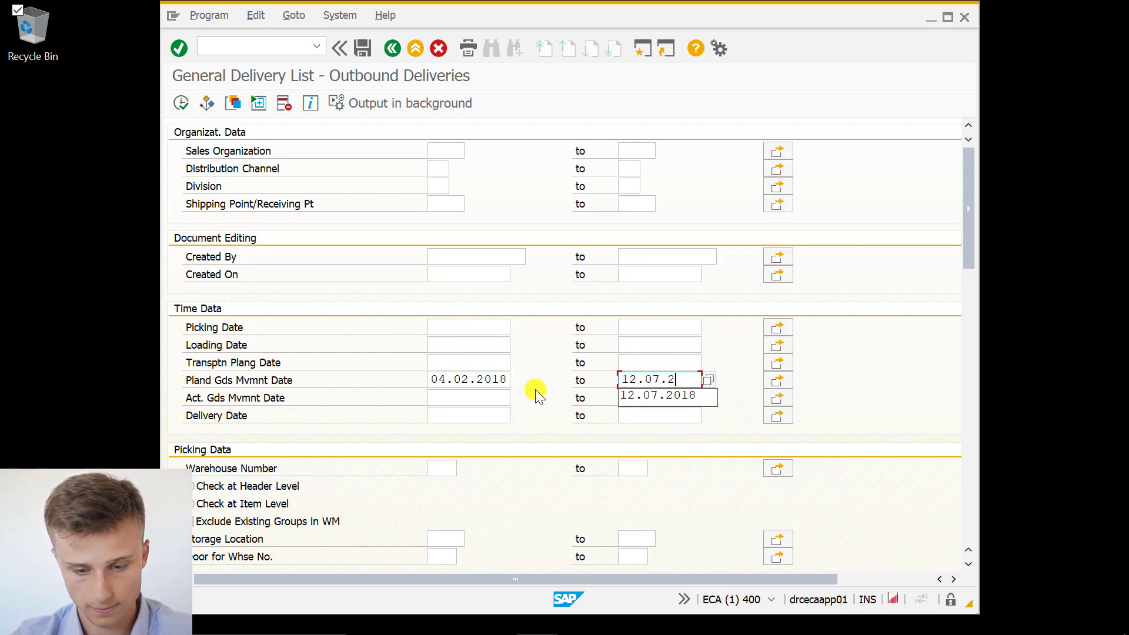
{"action": "left_click", "coordinate": [538, 390]}
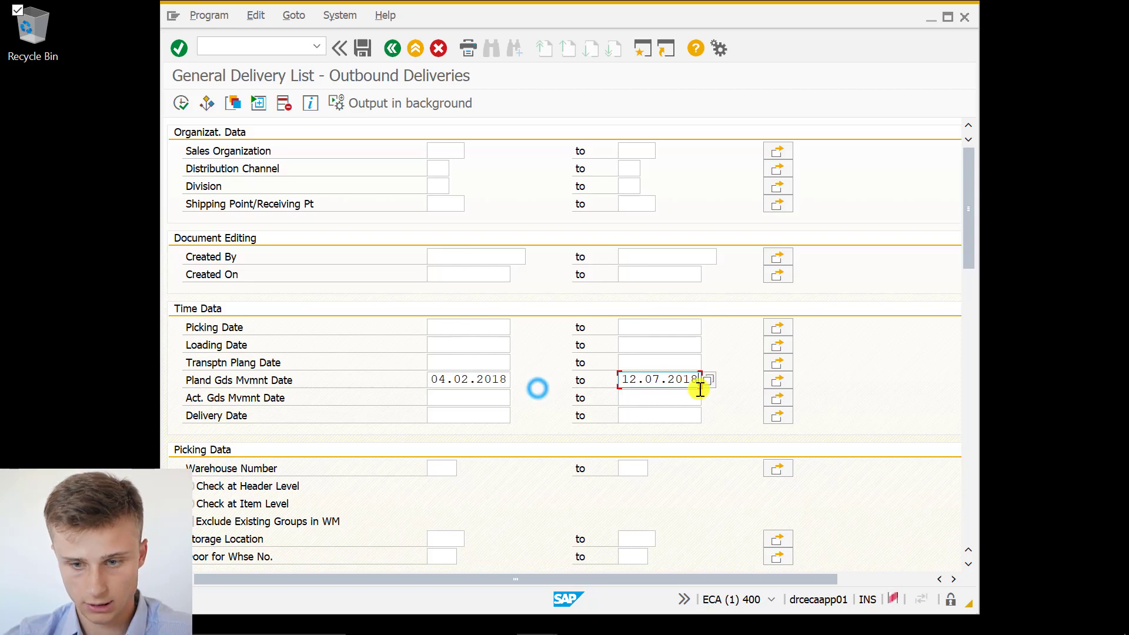
Set the material filter in the Material Data section to 5001441.
{"action": "left_click_drag", "start_coordinate": [967, 247], "coordinate": [969, 301]}
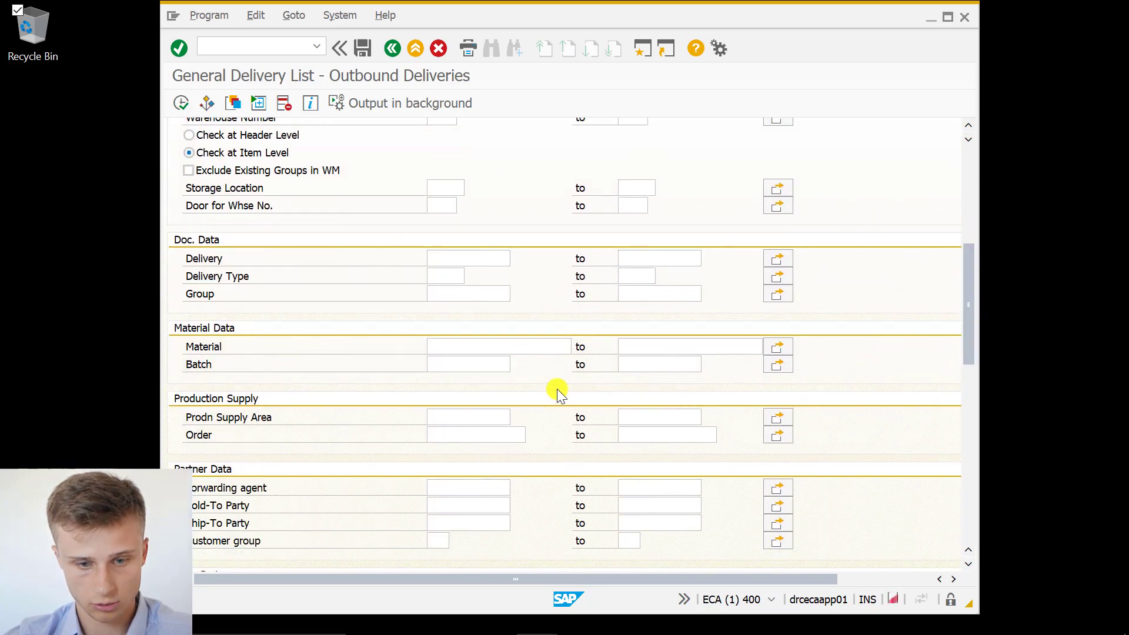
{"action": "left_click", "coordinate": [520, 347]}
{"action": "type", "text": "5"}
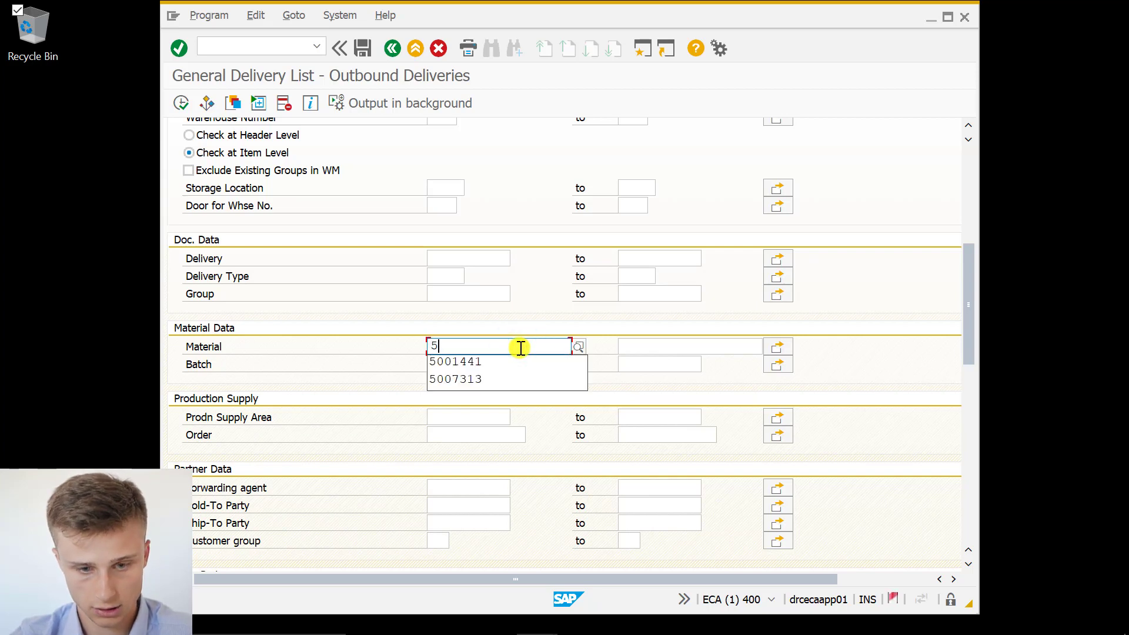
{"action": "type", "text": "001441"}
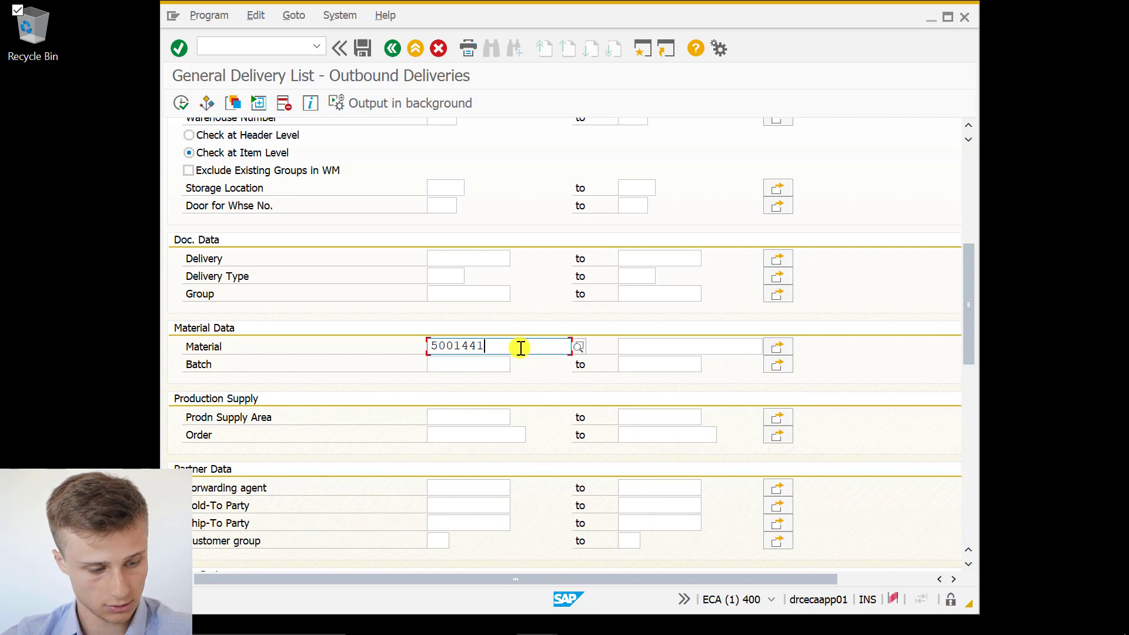
{"action": "left_click", "coordinate": [523, 313]}
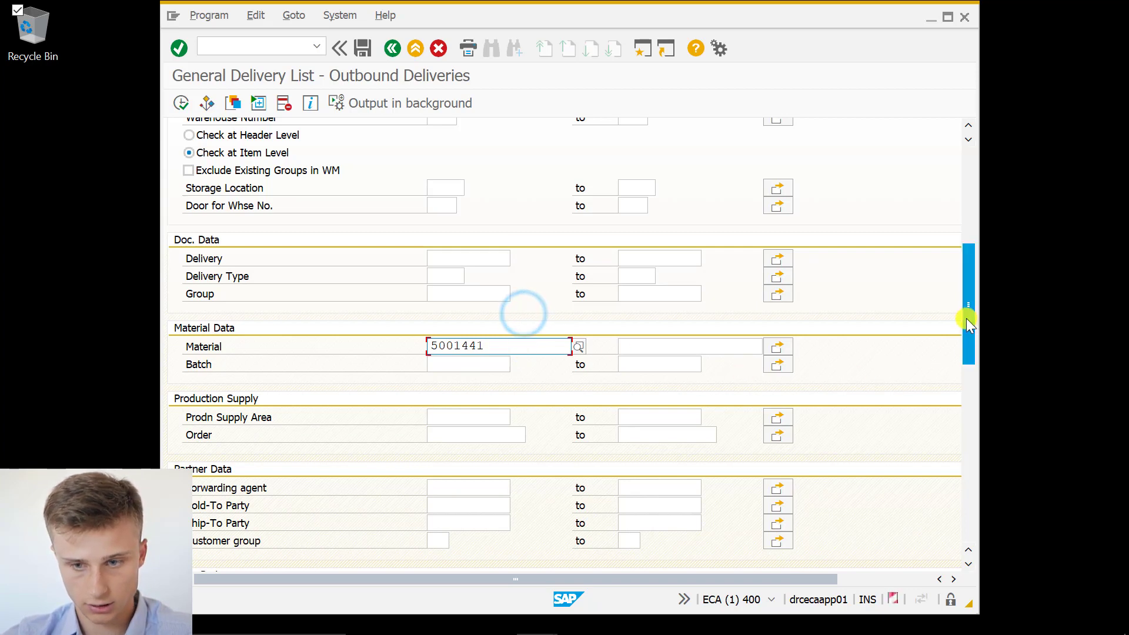
Execute the outbound delivery selection and apply the TEST1 layout to the resulting list.
{"action": "left_click_drag", "start_coordinate": [966, 318], "coordinate": [969, 211]}
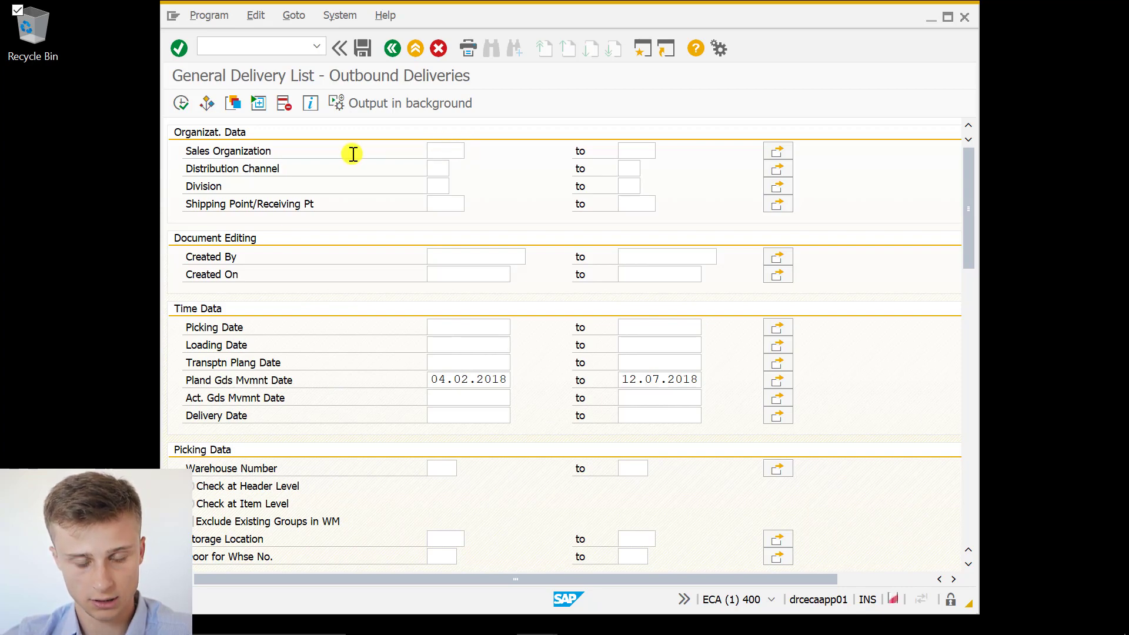
{"action": "left_click", "coordinate": [181, 104]}
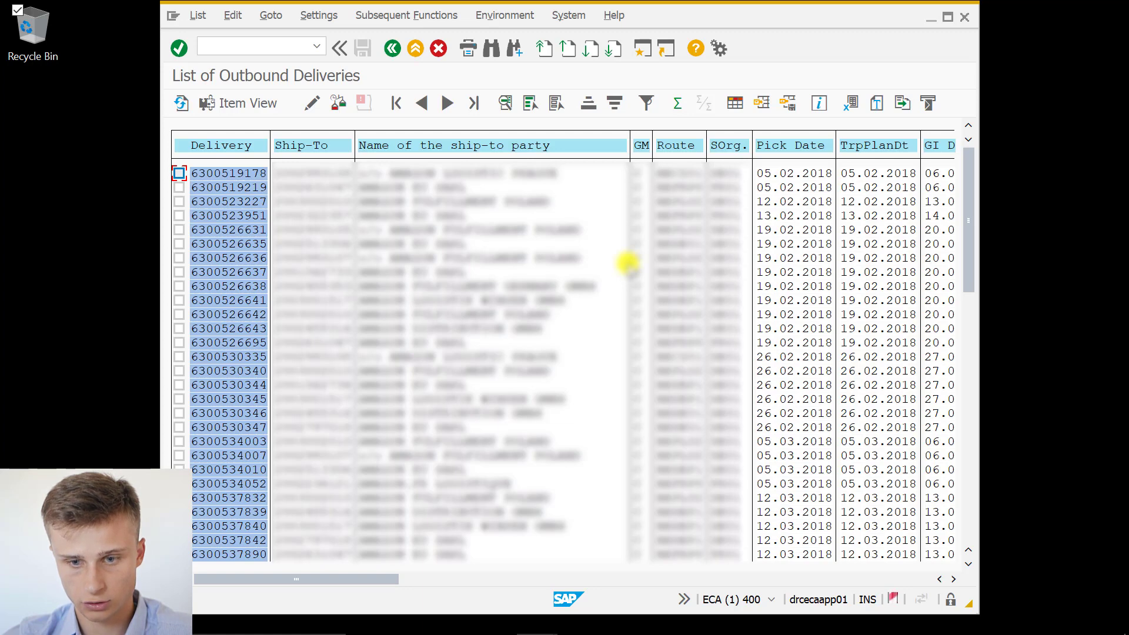
{"action": "left_click", "coordinate": [762, 105]}
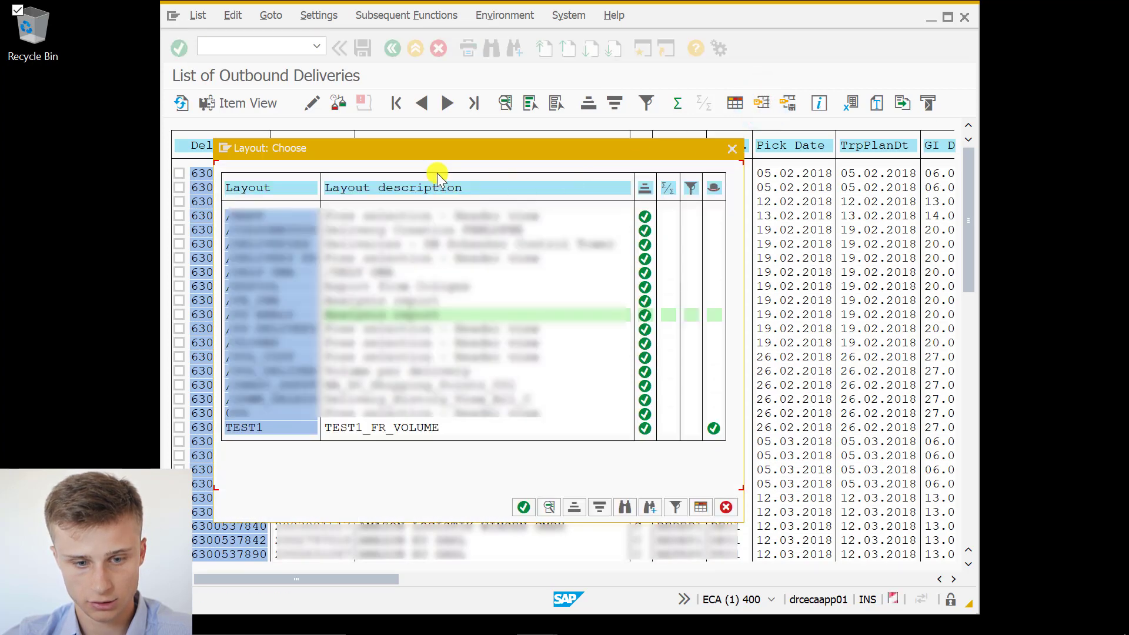
{"action": "left_click", "coordinate": [245, 429]}
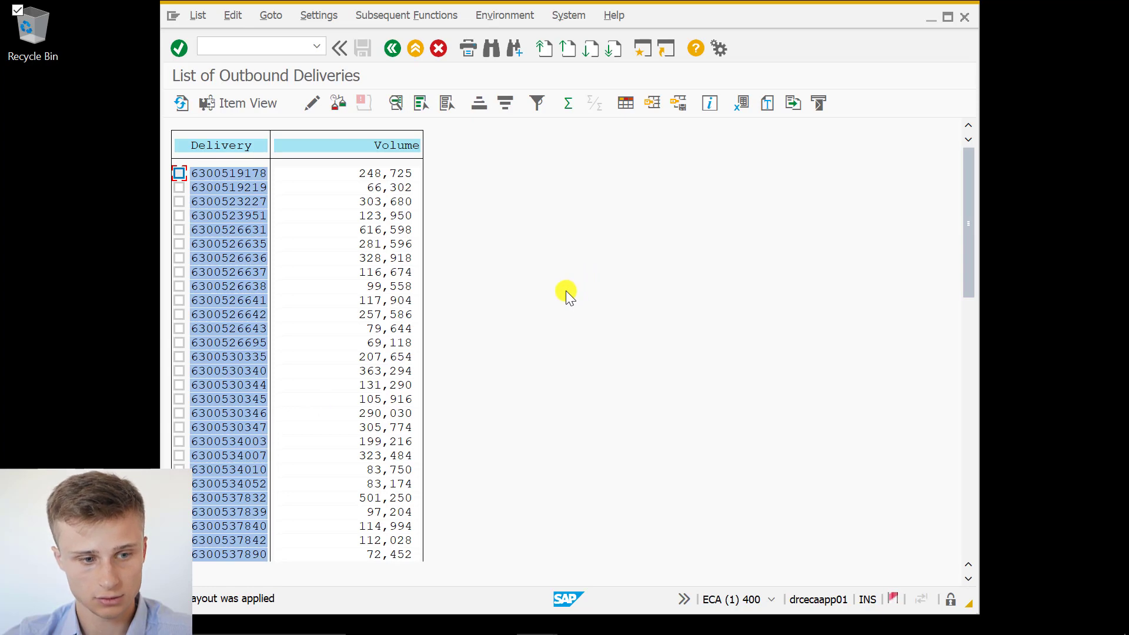
Start a spreadsheet export of the delivery list and set its directory to the user's Desktop folder.
{"action": "left_click", "coordinate": [741, 105]}
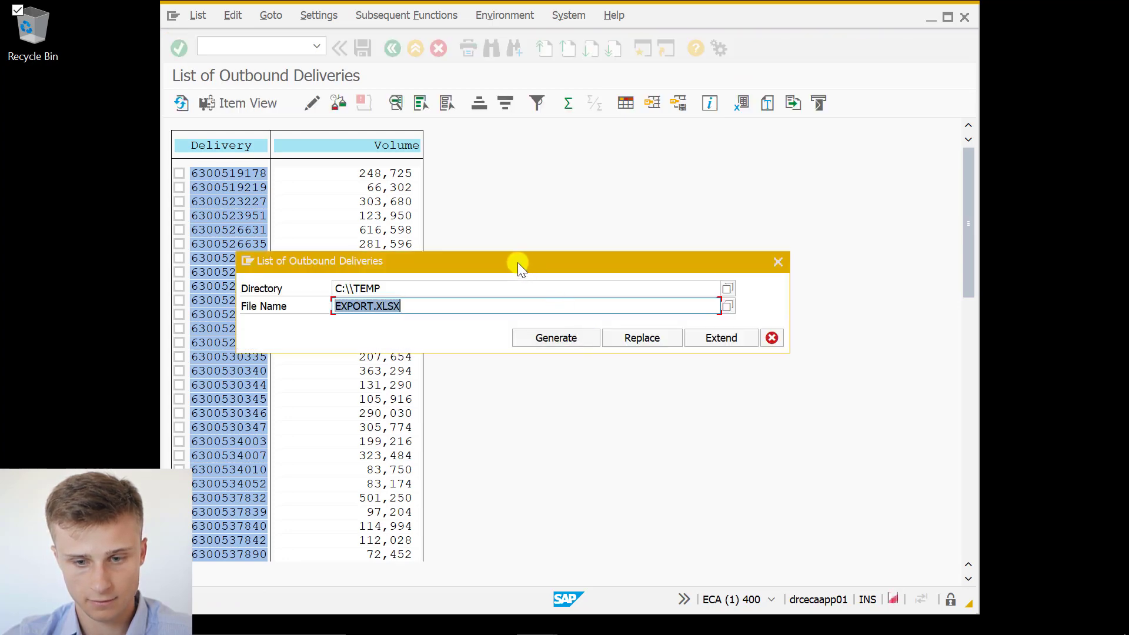
{"action": "left_click_drag", "start_coordinate": [517, 262], "coordinate": [679, 239]}
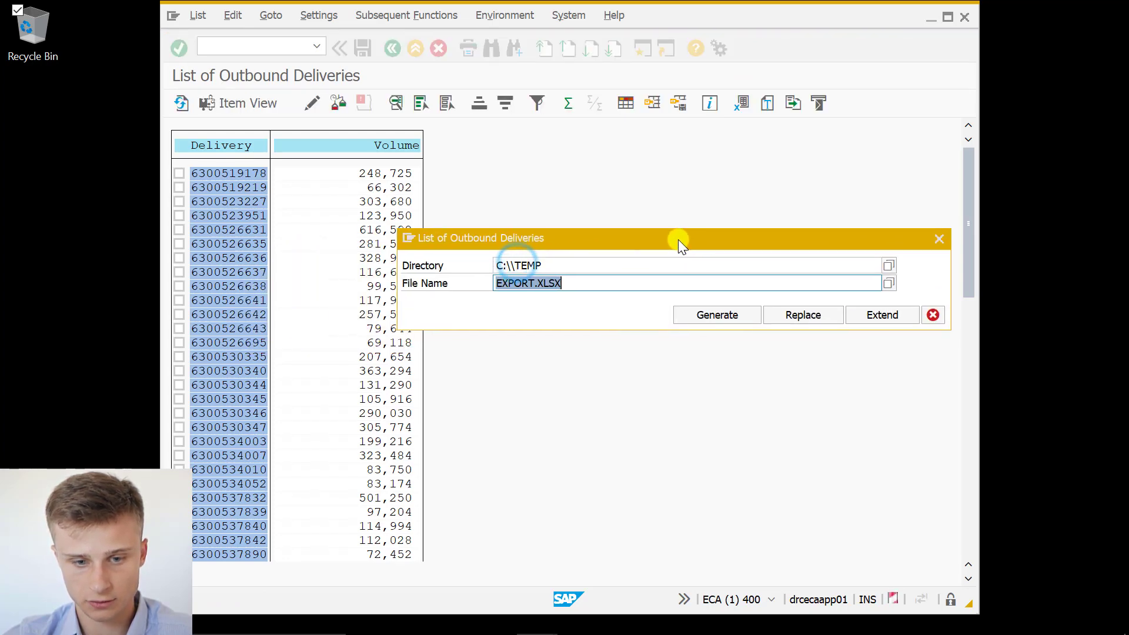
{"action": "left_click", "coordinate": [563, 266]}
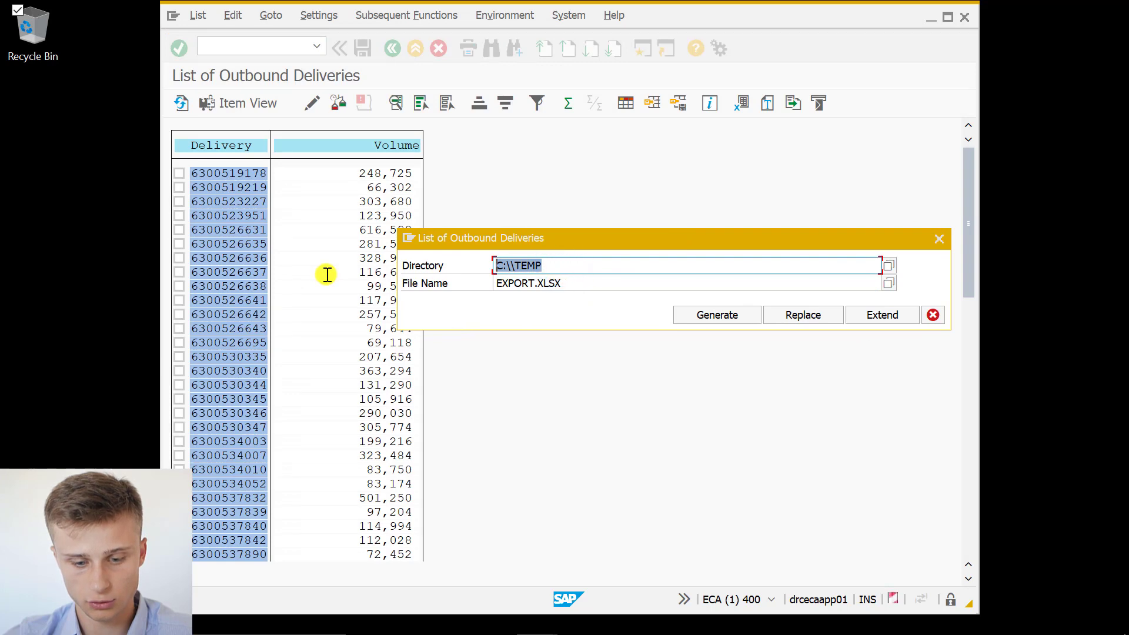
{"action": "type", "text": "C:"}
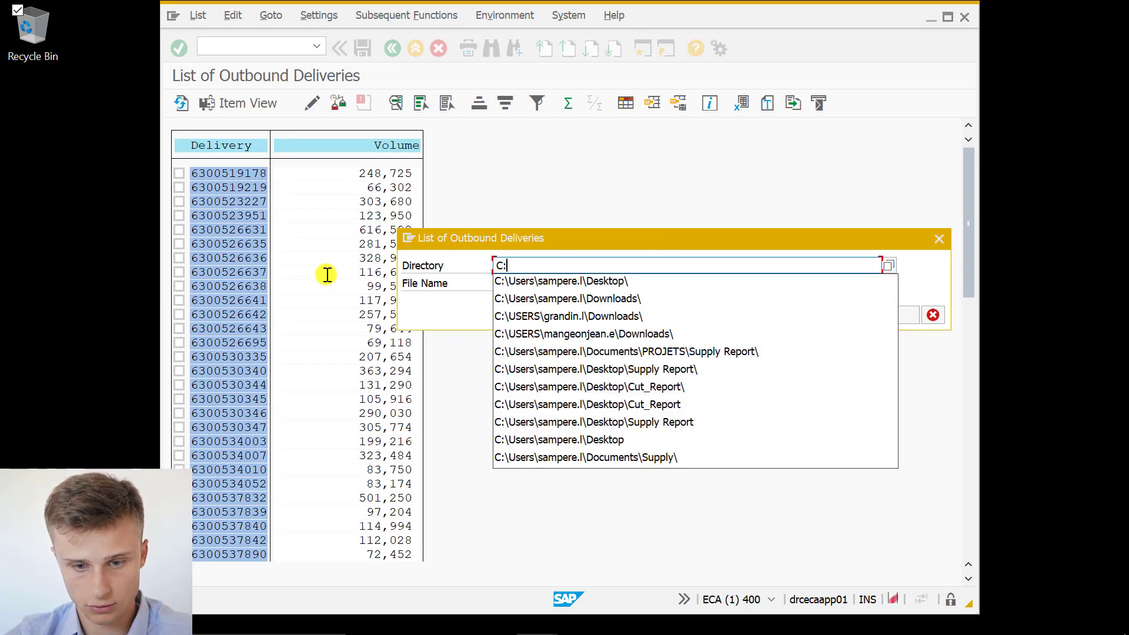
{"action": "key", "text": "Down"}
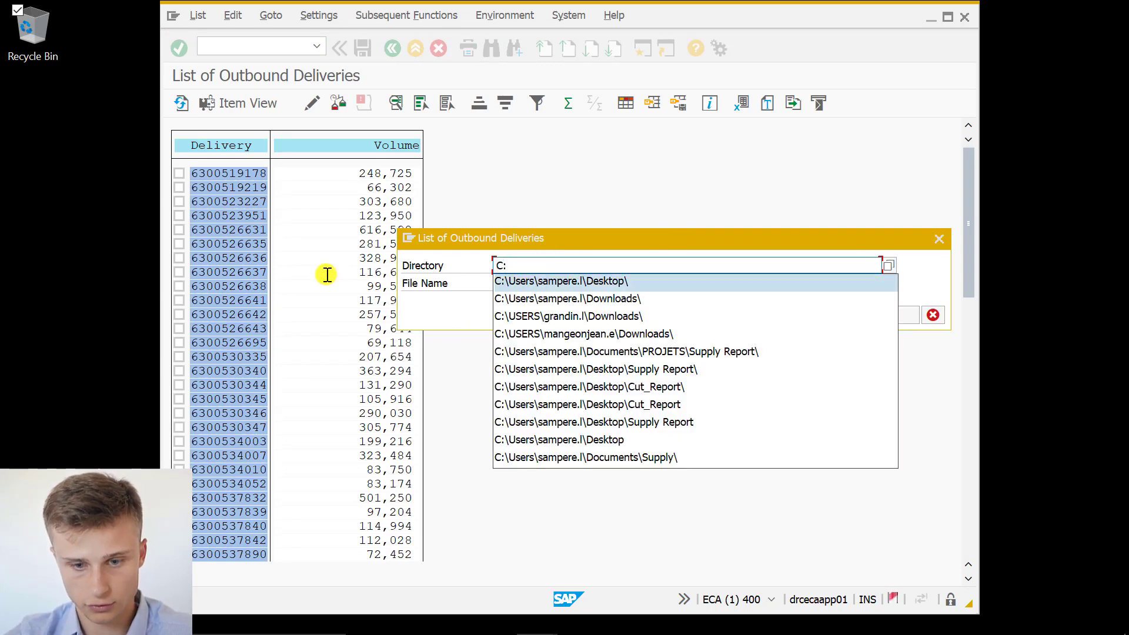
{"action": "key", "text": "Return"}
{"action": "key", "text": "Tab"}
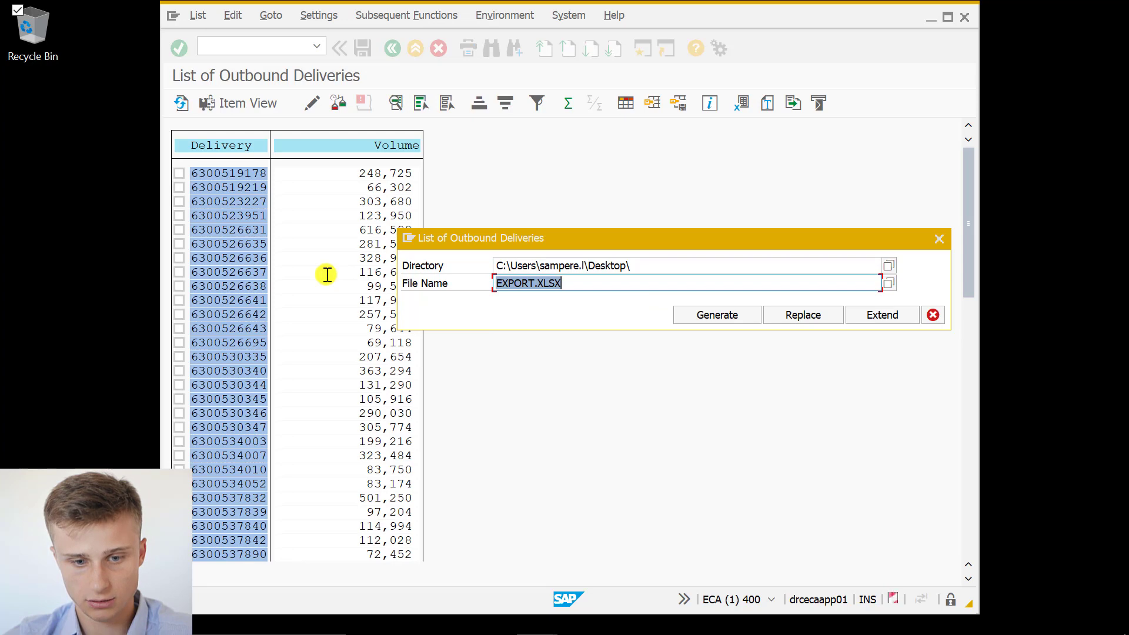
Name the export file EXPORT.xlsx and save it with the Replace option.
{"action": "type", "text": "EX"}
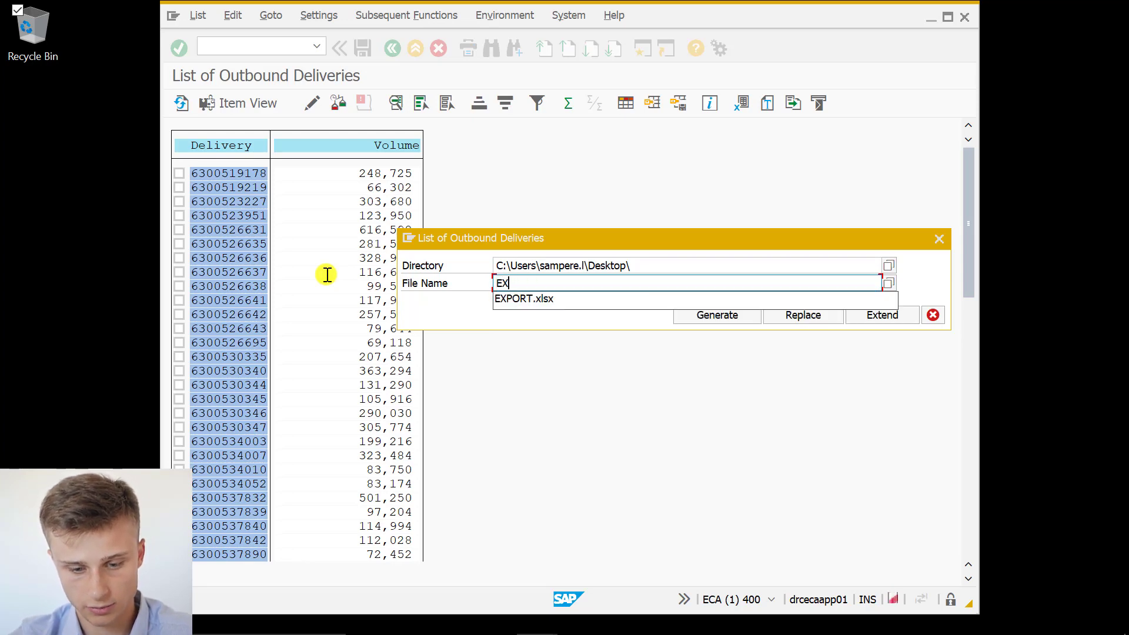
{"action": "type", "text": "PORT.xlsx"}
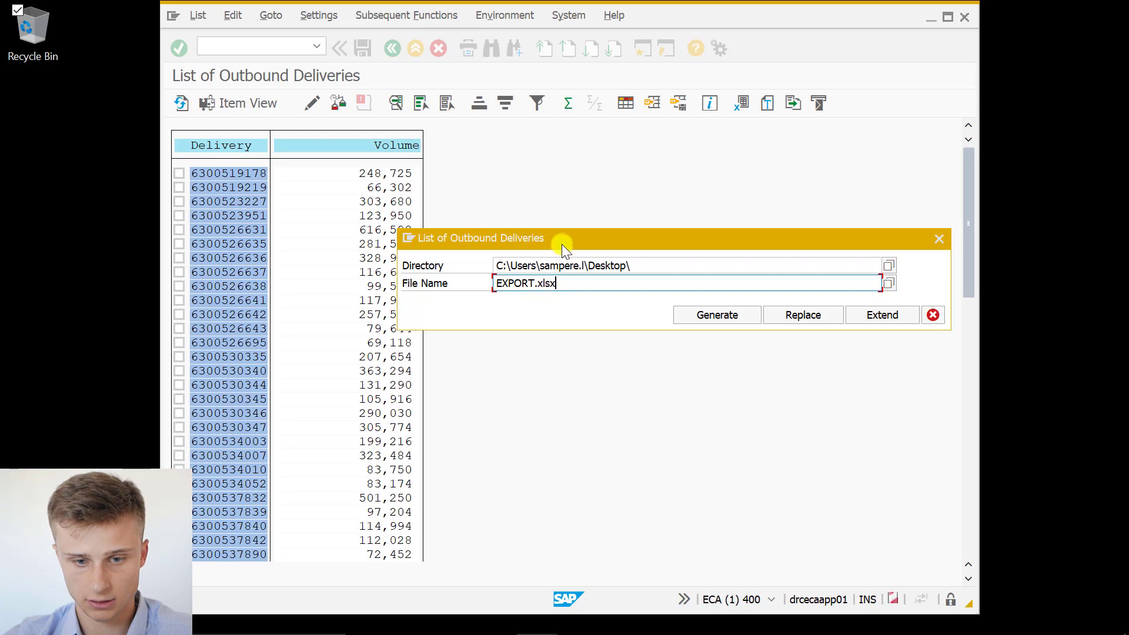
{"action": "left_click_drag", "start_coordinate": [558, 241], "coordinate": [512, 220]}
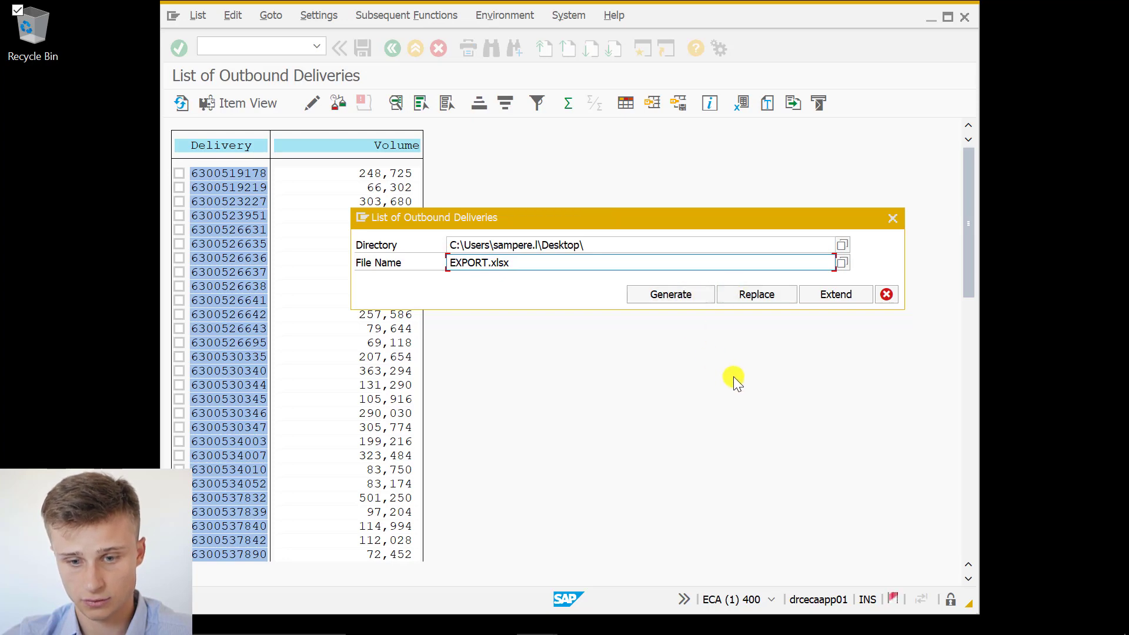
{"action": "left_click", "coordinate": [734, 295]}
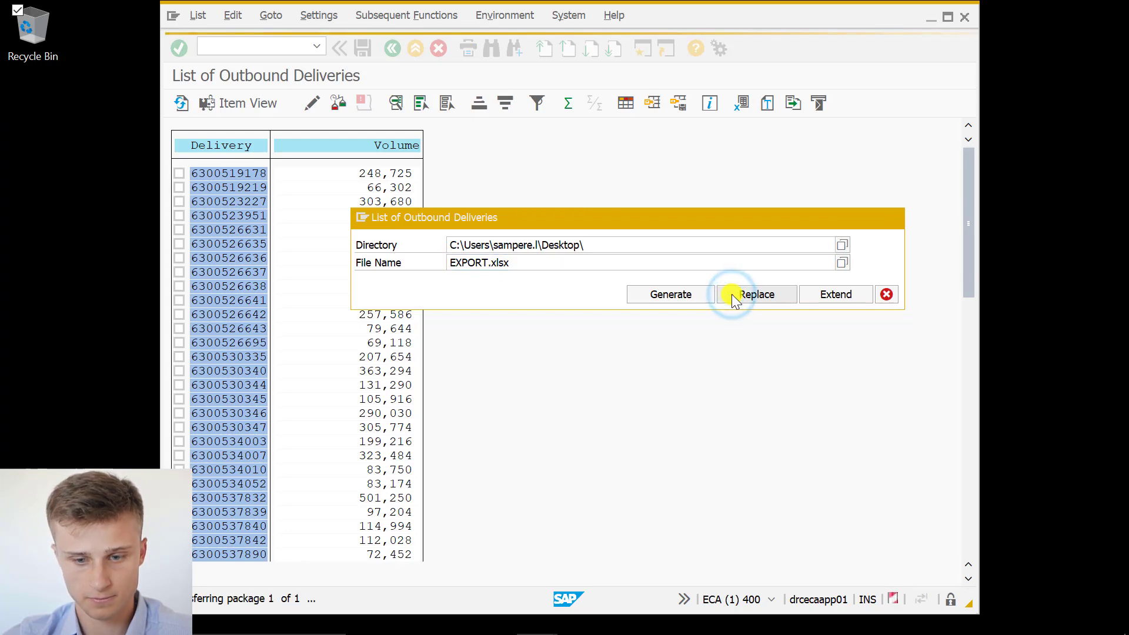
Allow SAP GUI to create the file on the desktop and to launch Excel, remembering both decisions.
{"action": "left_click", "coordinate": [449, 322]}
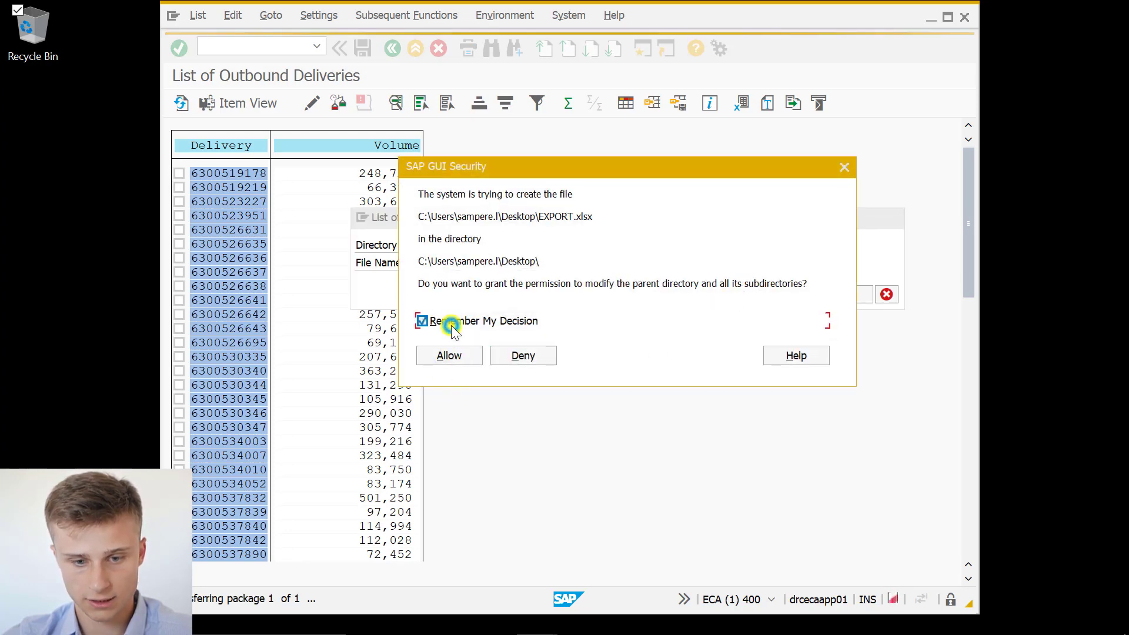
{"action": "left_click", "coordinate": [450, 356]}
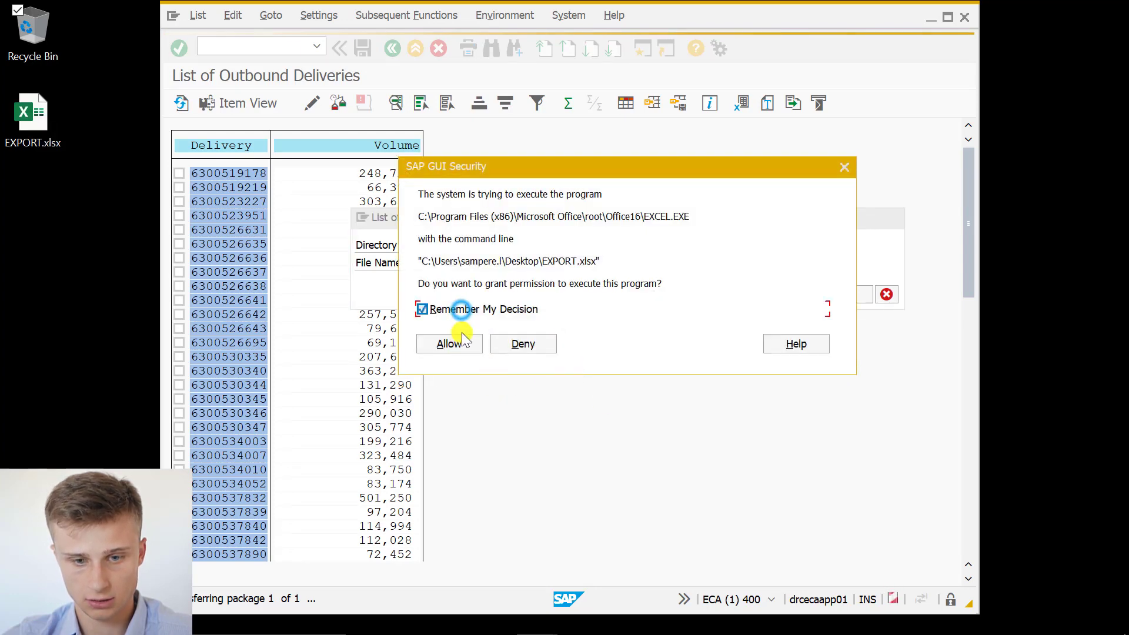
{"action": "left_click", "coordinate": [459, 309]}
{"action": "left_click", "coordinate": [458, 343]}
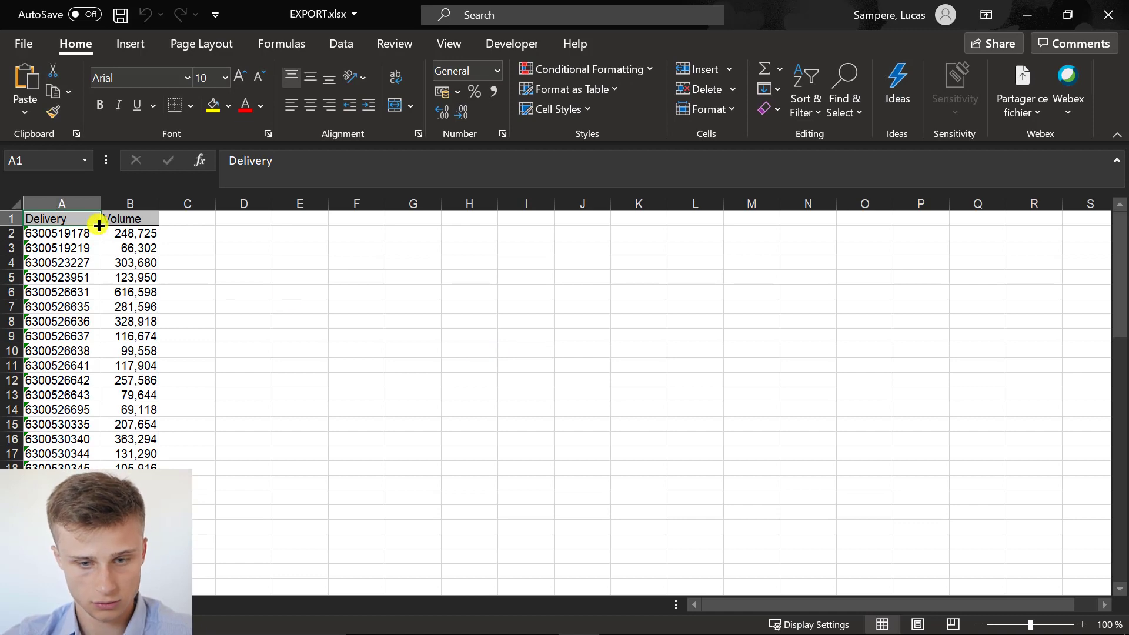
Close the exported workbook, stop the script recording and select the test1.vbs file on the desktop.
{"action": "left_click", "coordinate": [1108, 14]}
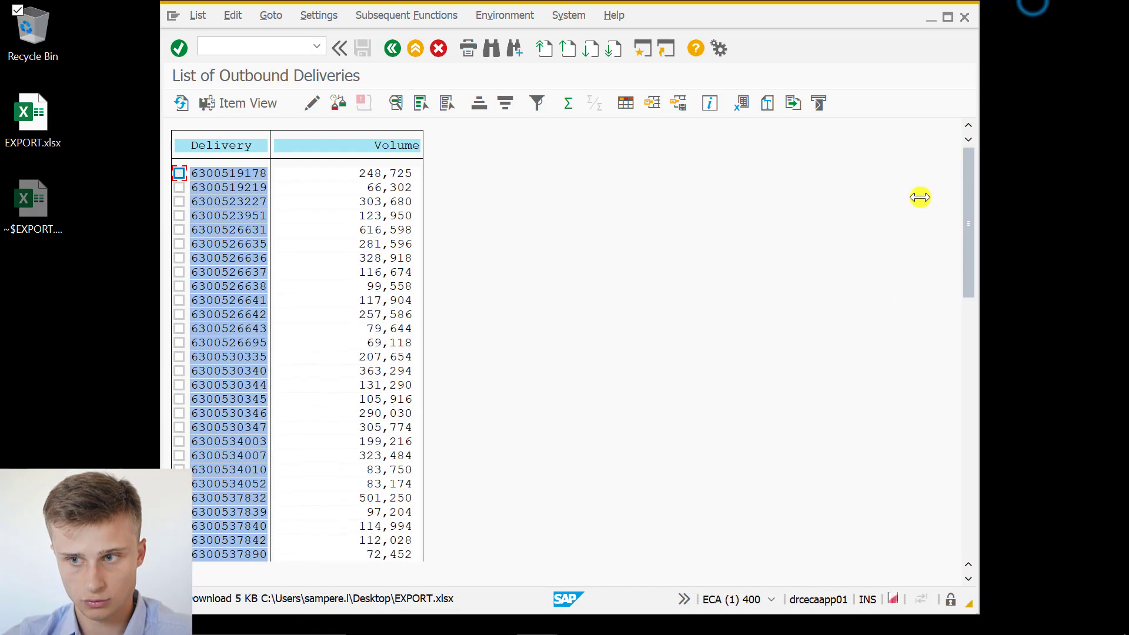
{"action": "left_click_drag", "start_coordinate": [904, 284], "coordinate": [670, 257]}
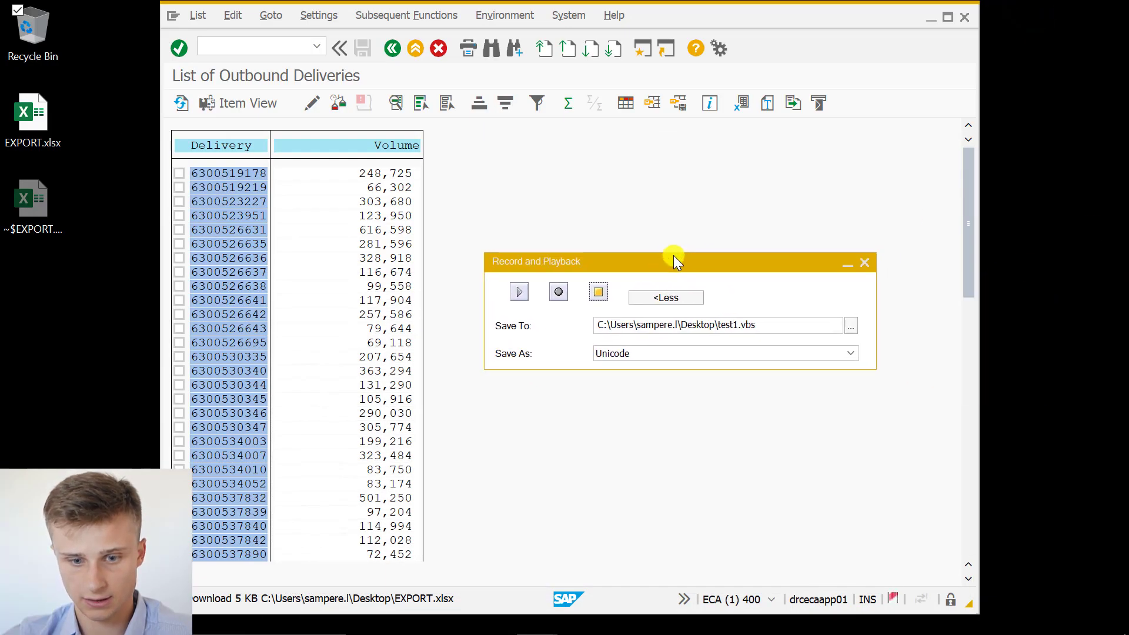
{"action": "left_click", "coordinate": [598, 292]}
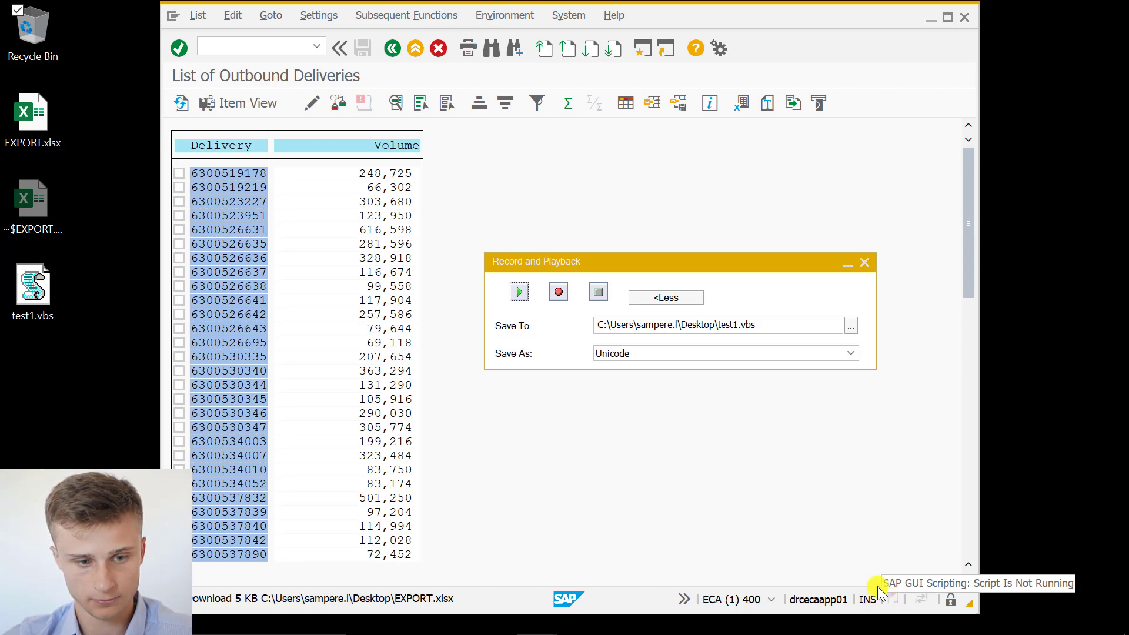
{"action": "left_click", "coordinate": [42, 287]}
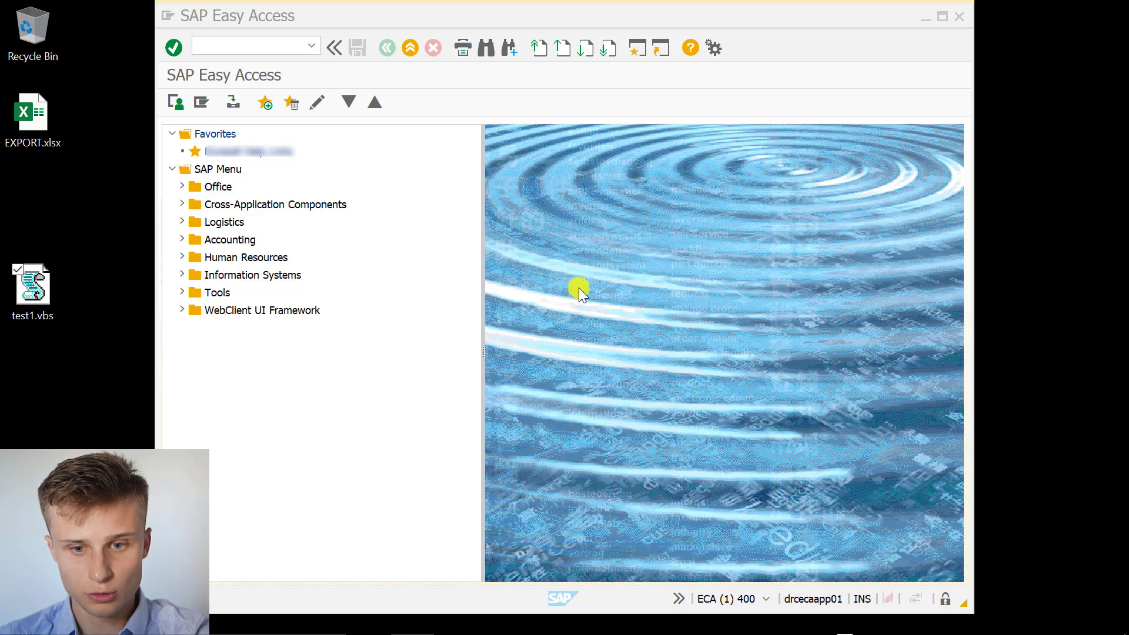
Play back the recorded test1.vbs script from SAP Easy Access with Script Recording and Playback.
{"action": "left_click", "coordinate": [580, 287]}
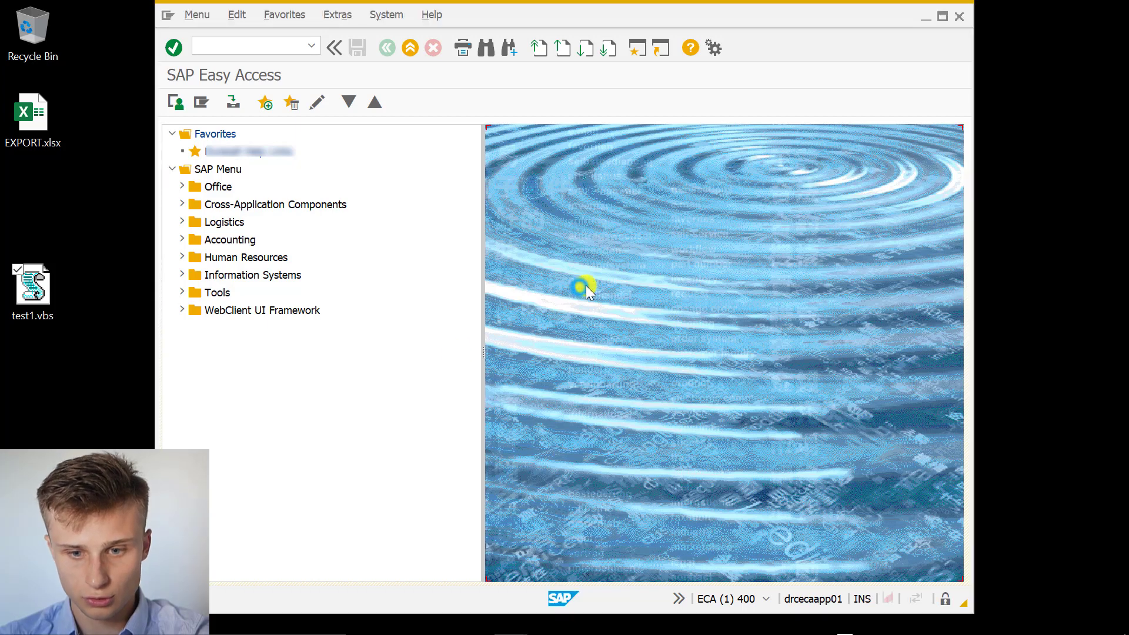
{"action": "left_click", "coordinate": [712, 47]}
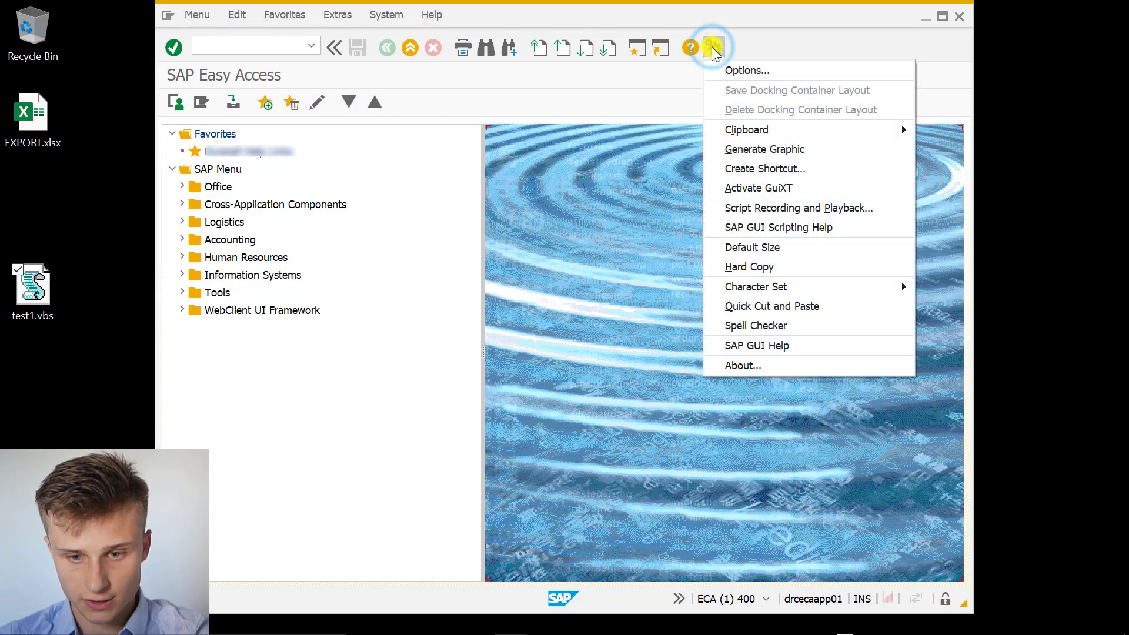
{"action": "left_click", "coordinate": [777, 210]}
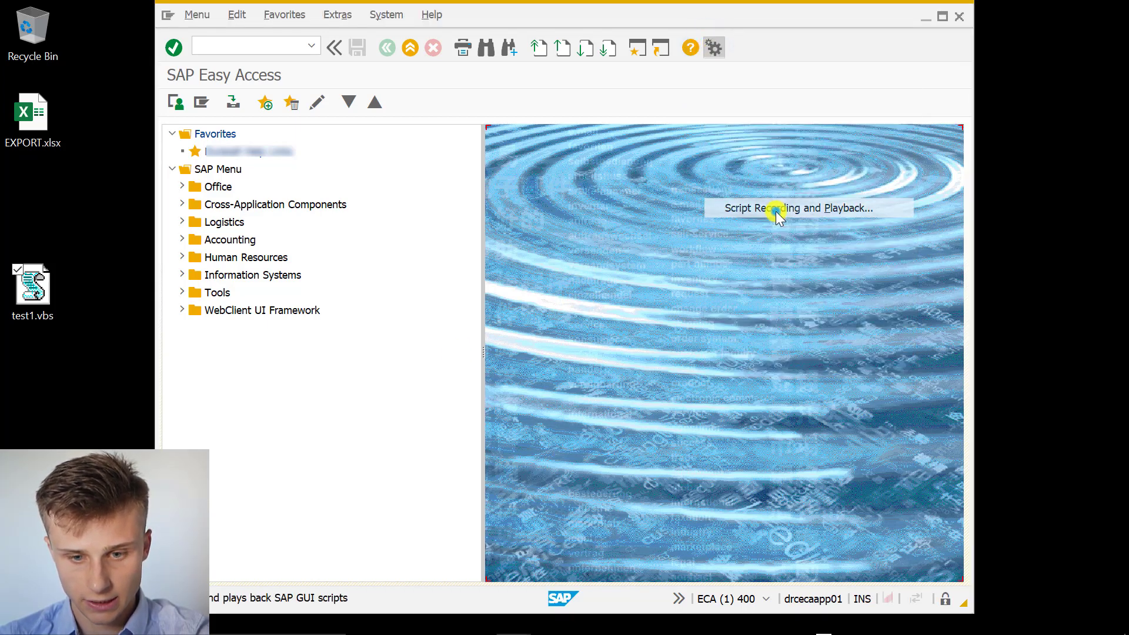
{"action": "left_click_drag", "start_coordinate": [567, 300], "coordinate": [707, 226]}
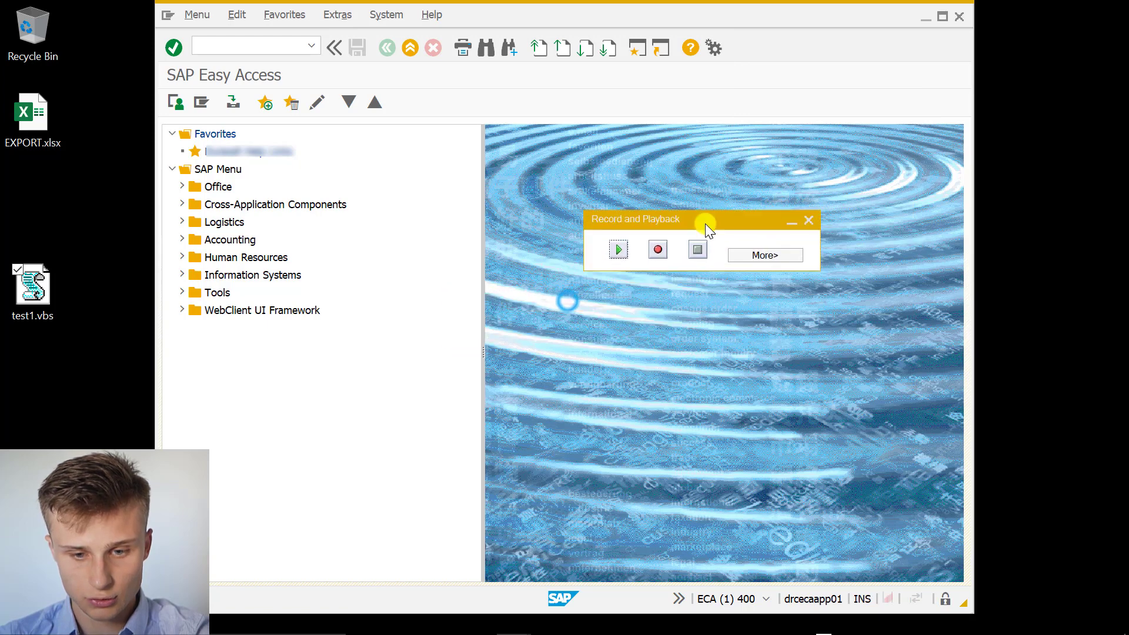
{"action": "left_click", "coordinate": [619, 249]}
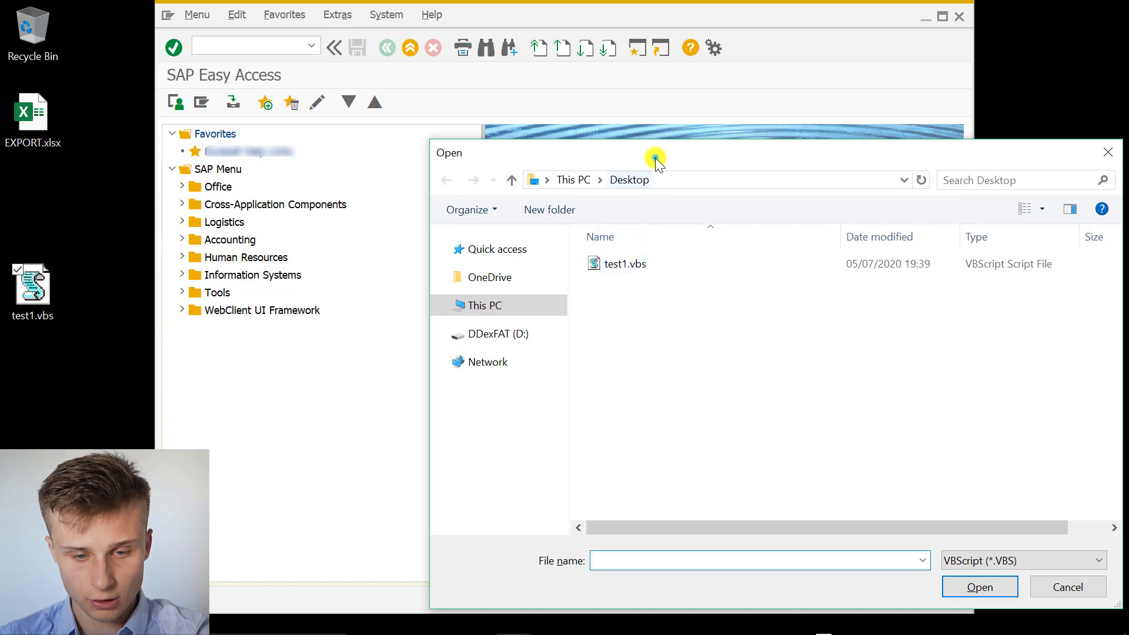
{"action": "left_click_drag", "start_coordinate": [655, 162], "coordinate": [546, 90]}
{"action": "left_click", "coordinate": [538, 195]}
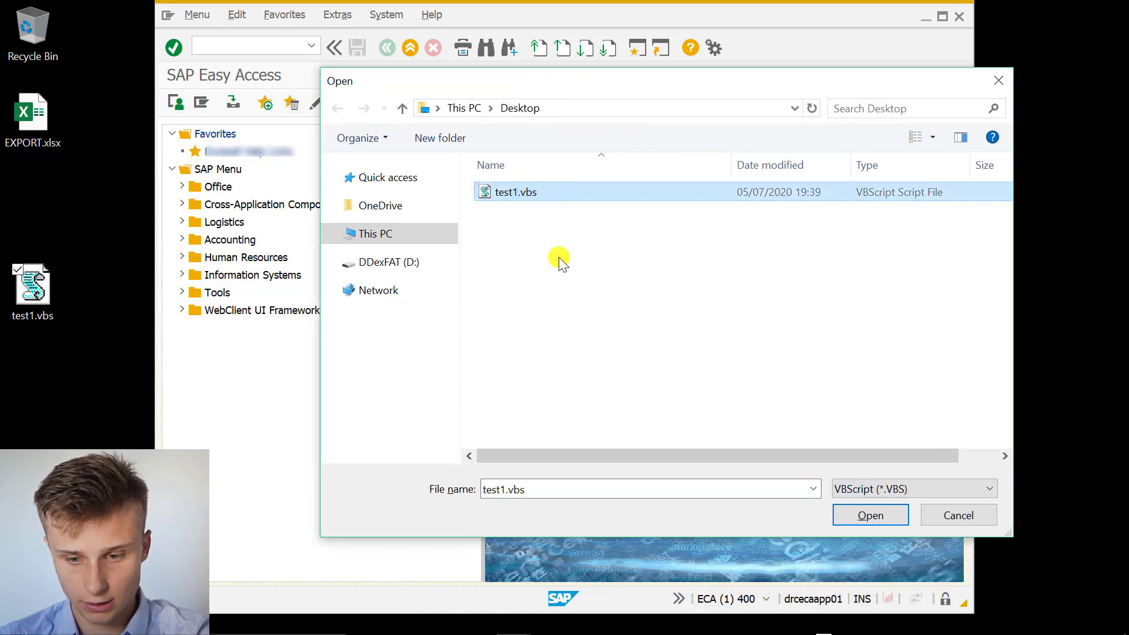
{"action": "left_click", "coordinate": [854, 518]}
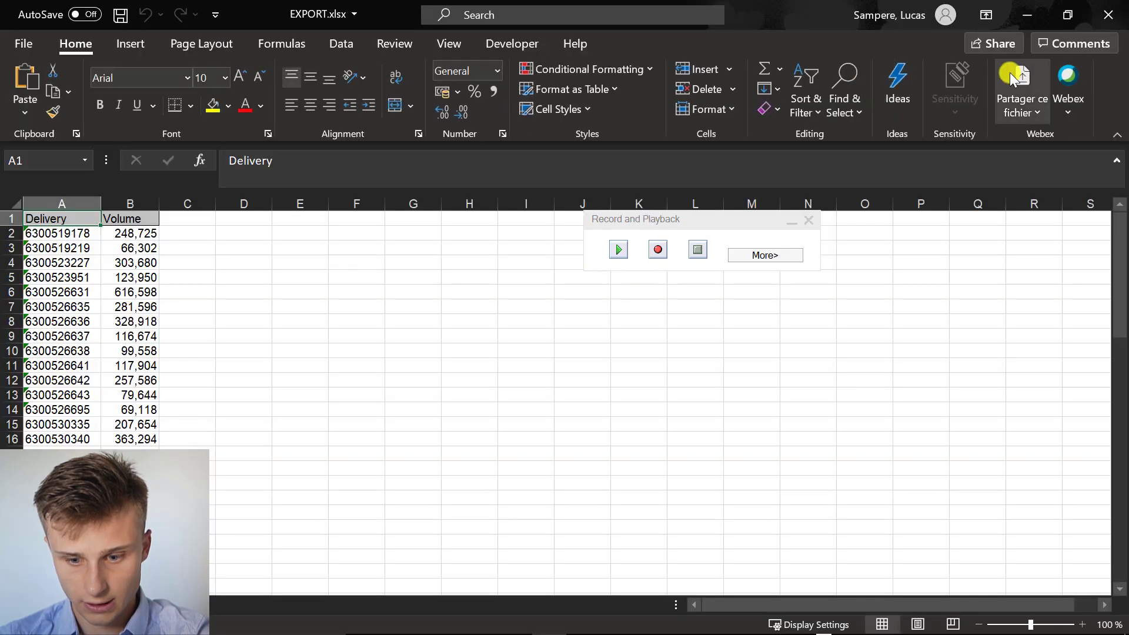
Minimize the exported workbook and move the test1.vbs file to an empty area near the desktop's upper middle.
{"action": "left_click", "coordinate": [1027, 13]}
{"action": "left_click_drag", "start_coordinate": [696, 222], "coordinate": [707, 213]}
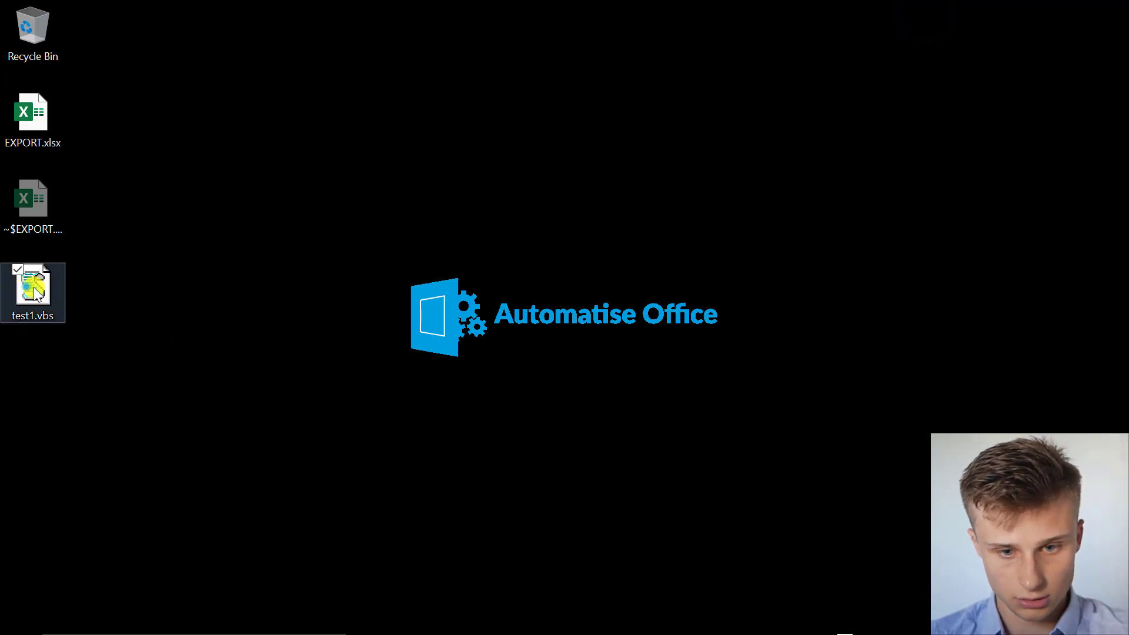
{"action": "left_click_drag", "start_coordinate": [26, 287], "coordinate": [535, 185]}
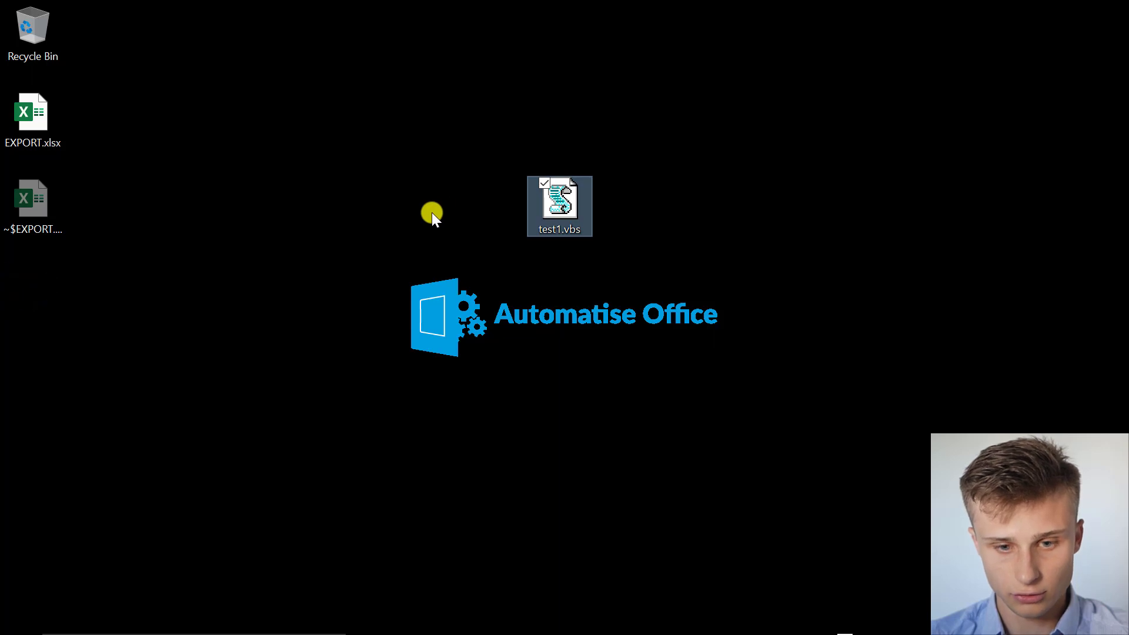
{"action": "left_click", "coordinate": [432, 213]}
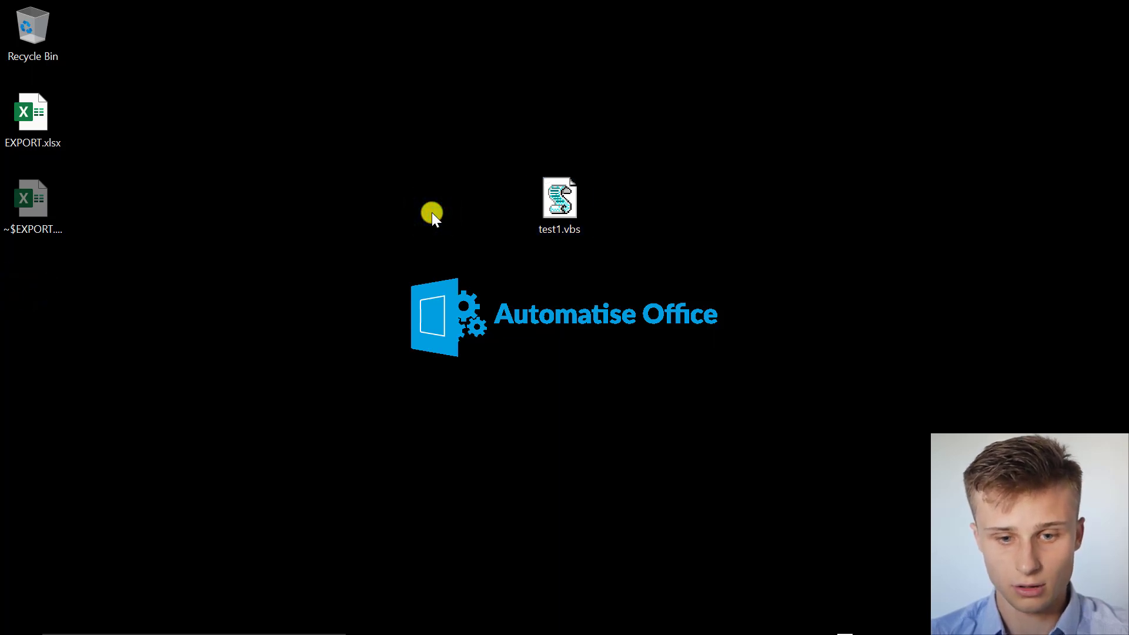
Open the test1.vbs script from the desktop for editing in Notepad and maximize its window.
{"action": "right_click", "coordinate": [564, 204]}
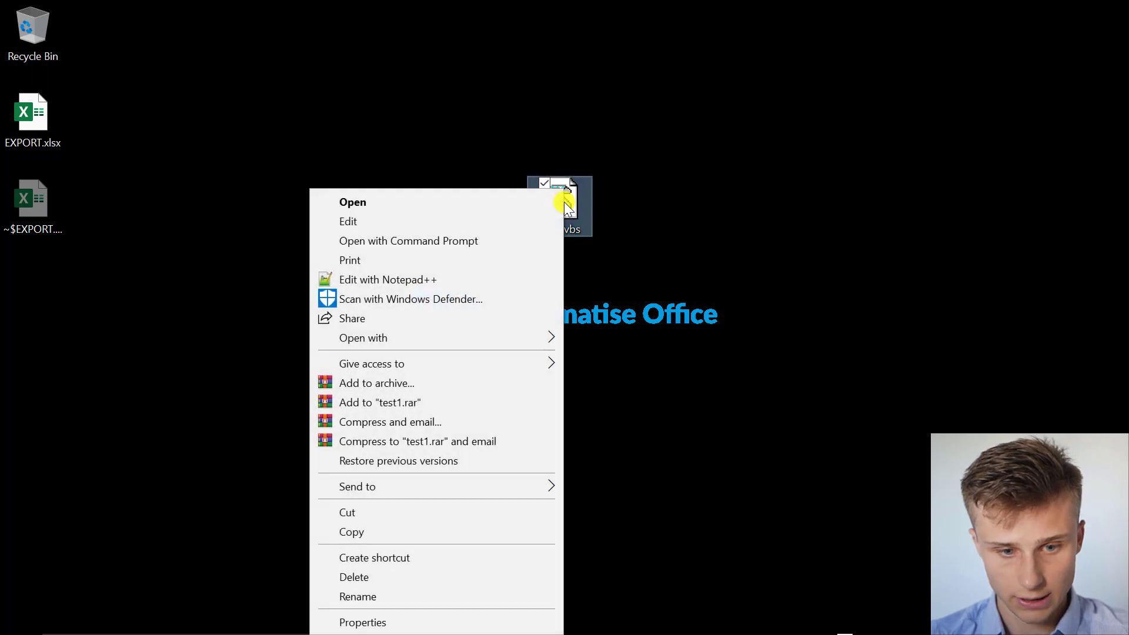
{"action": "left_click", "coordinate": [385, 222]}
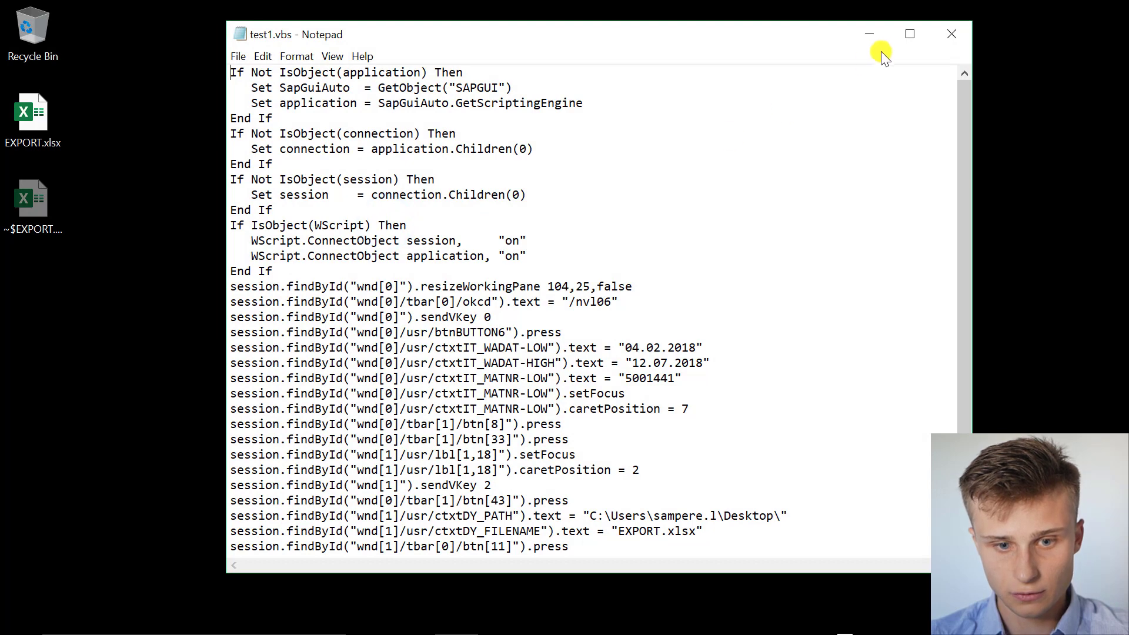
{"action": "left_click", "coordinate": [908, 34]}
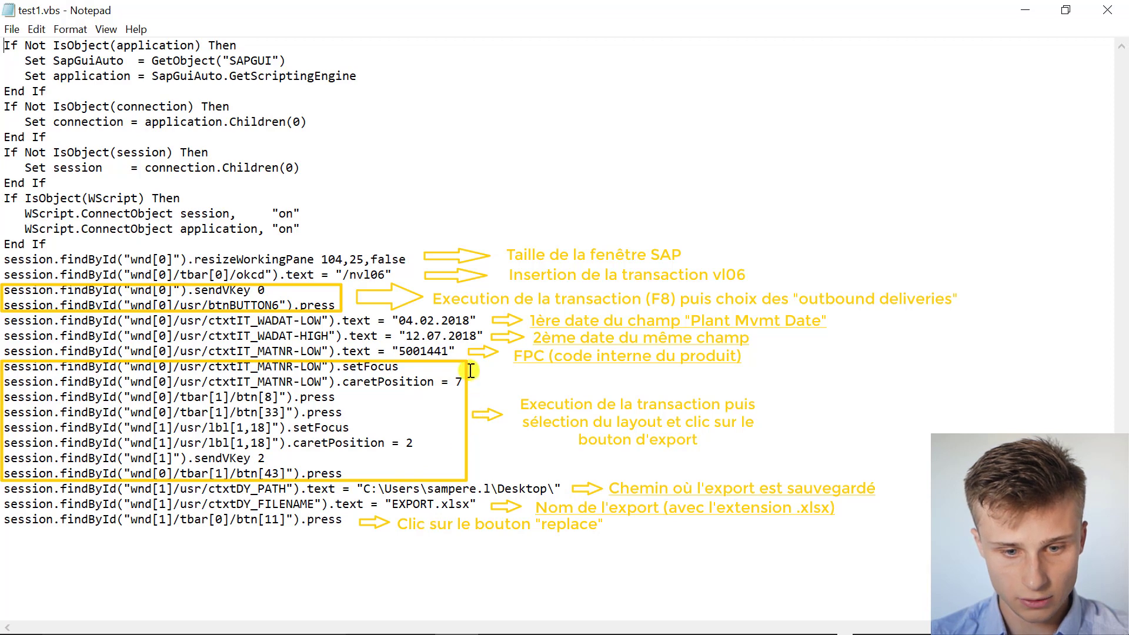
Change the end date in the script's IT_WADAT-HIGH line to 12.07.2020.
{"action": "left_click", "coordinate": [477, 336]}
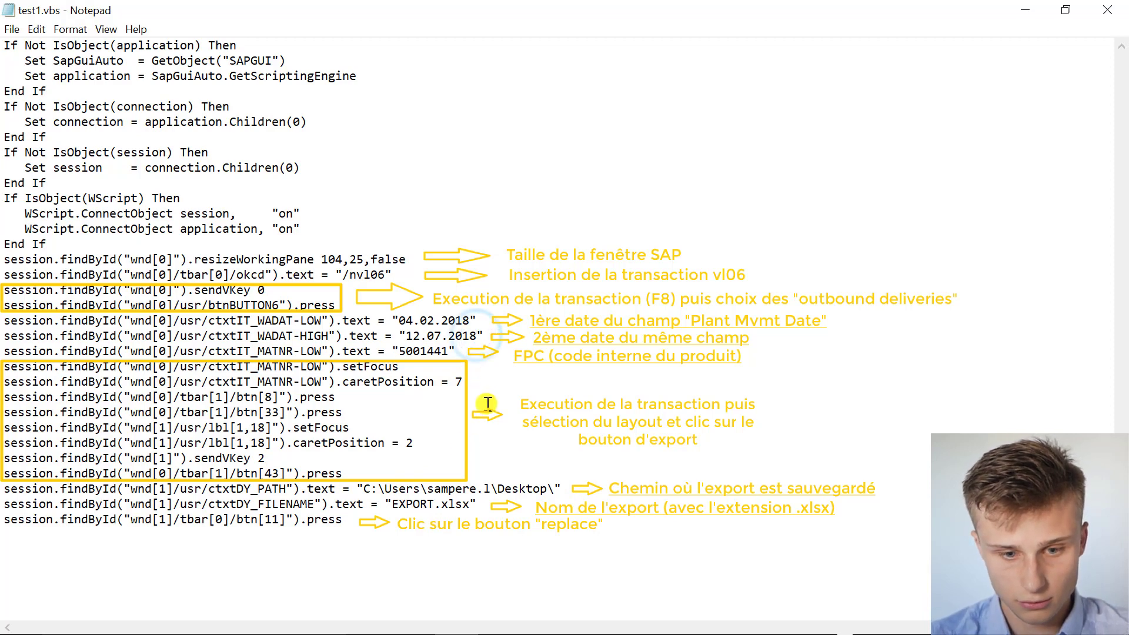
{"action": "key", "text": "BackSpace"}
{"action": "key", "text": "BackSpace"}
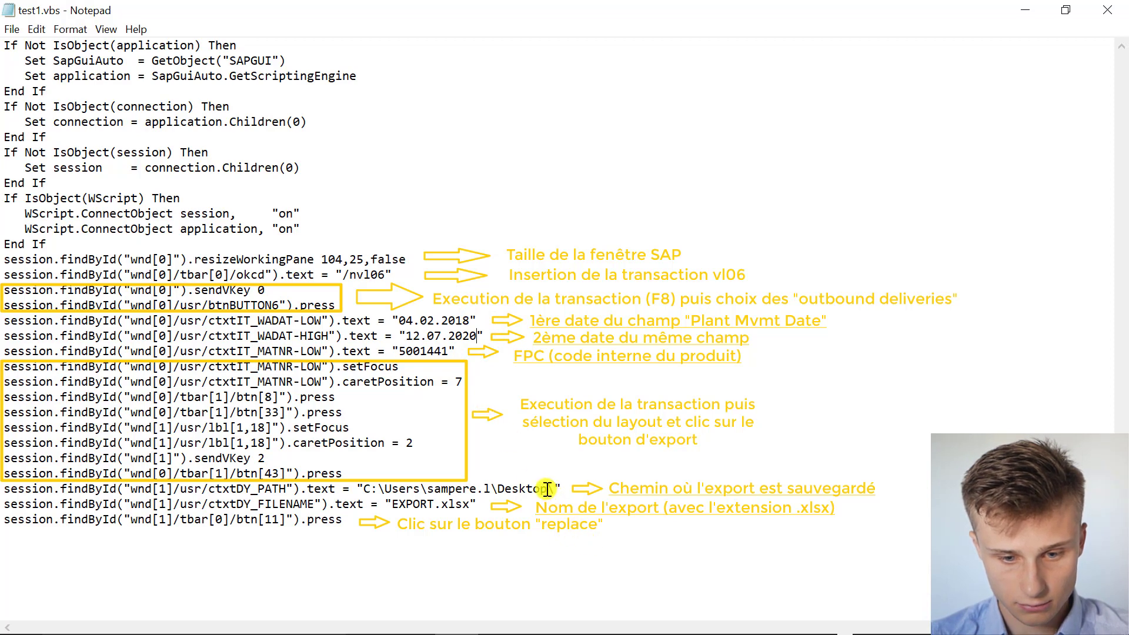
Rename the export file in the script's DY_FILENAME line to EXPORT2.xlsx and save the script.
{"action": "left_click", "coordinate": [434, 504]}
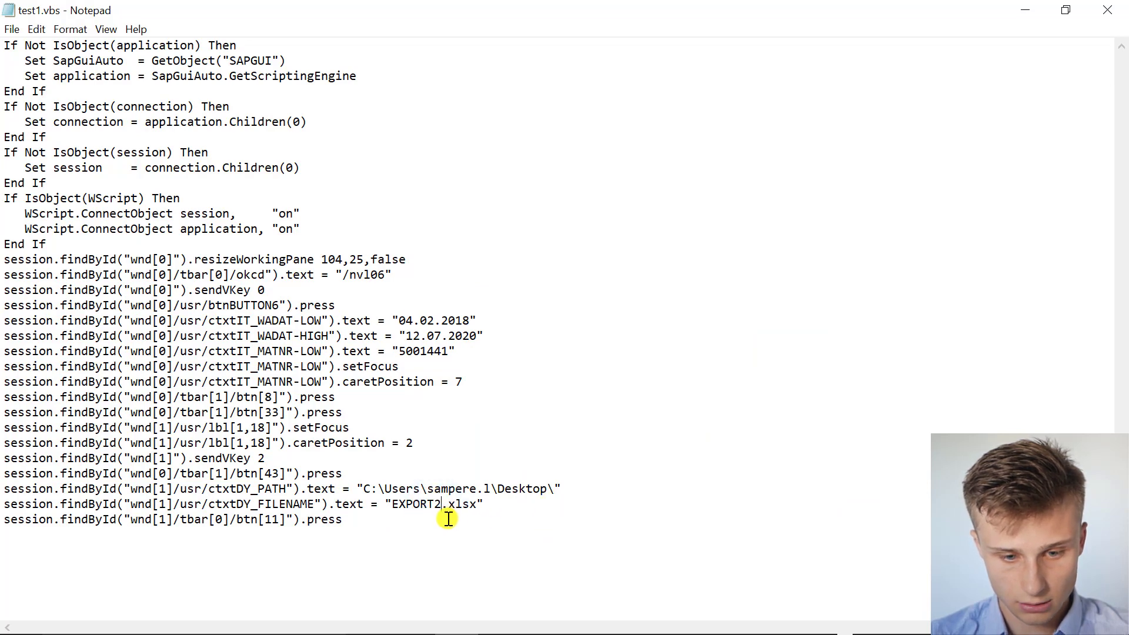
{"action": "left_click", "coordinate": [9, 30]}
{"action": "left_click", "coordinate": [34, 84]}
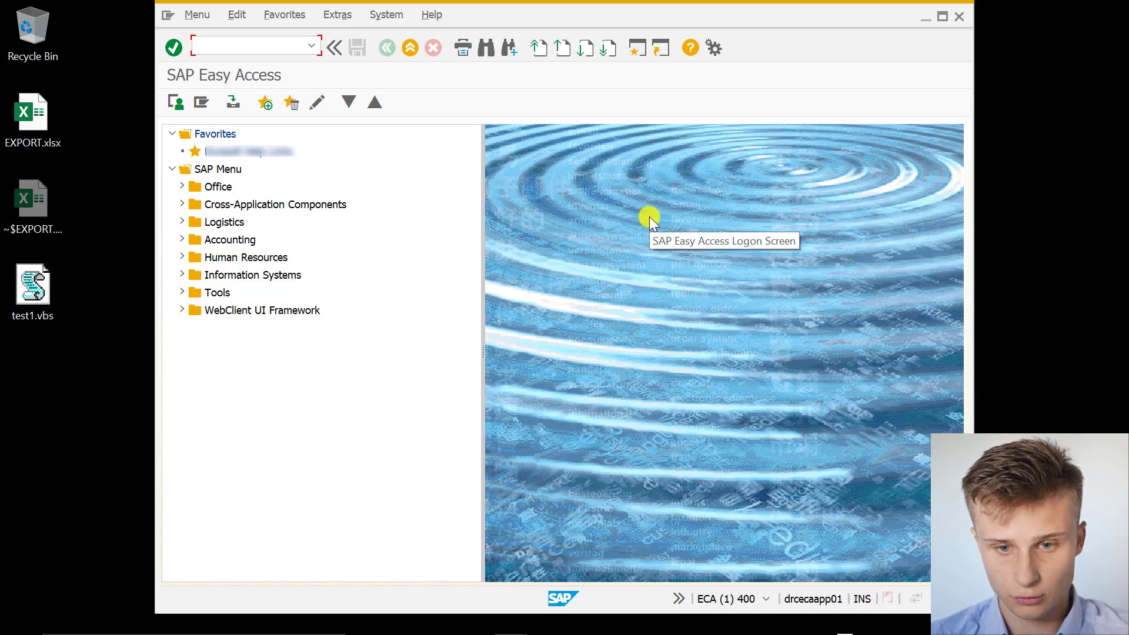
Play back the edited test1.vbs script from SAP Easy Access with Script Recording and Playback.
{"action": "left_click", "coordinate": [713, 47]}
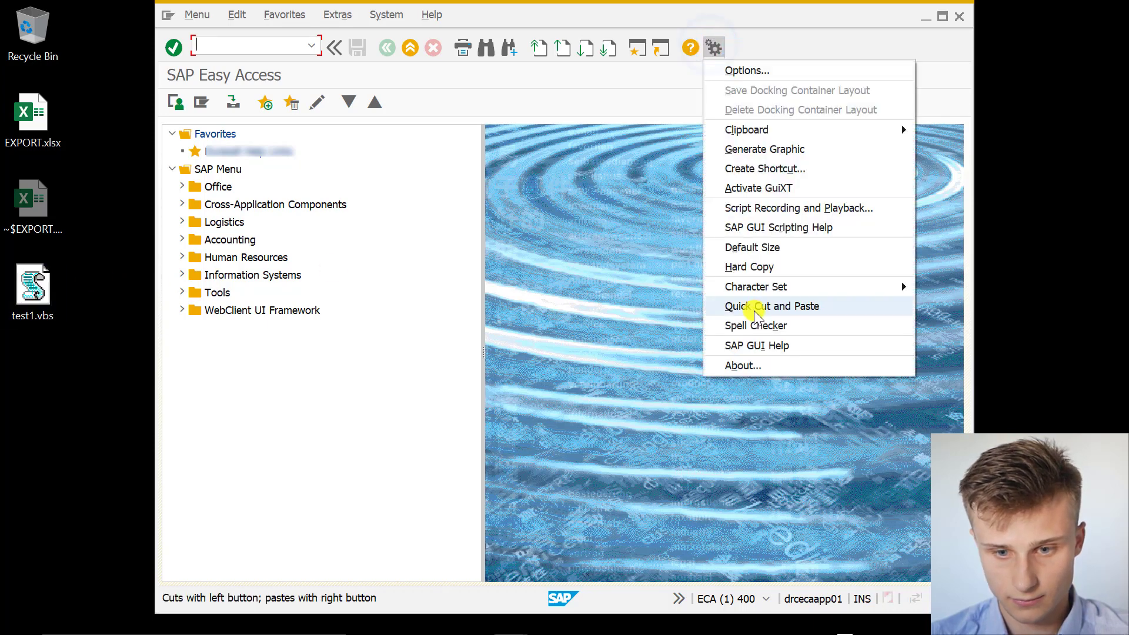
{"action": "left_click", "coordinate": [761, 209]}
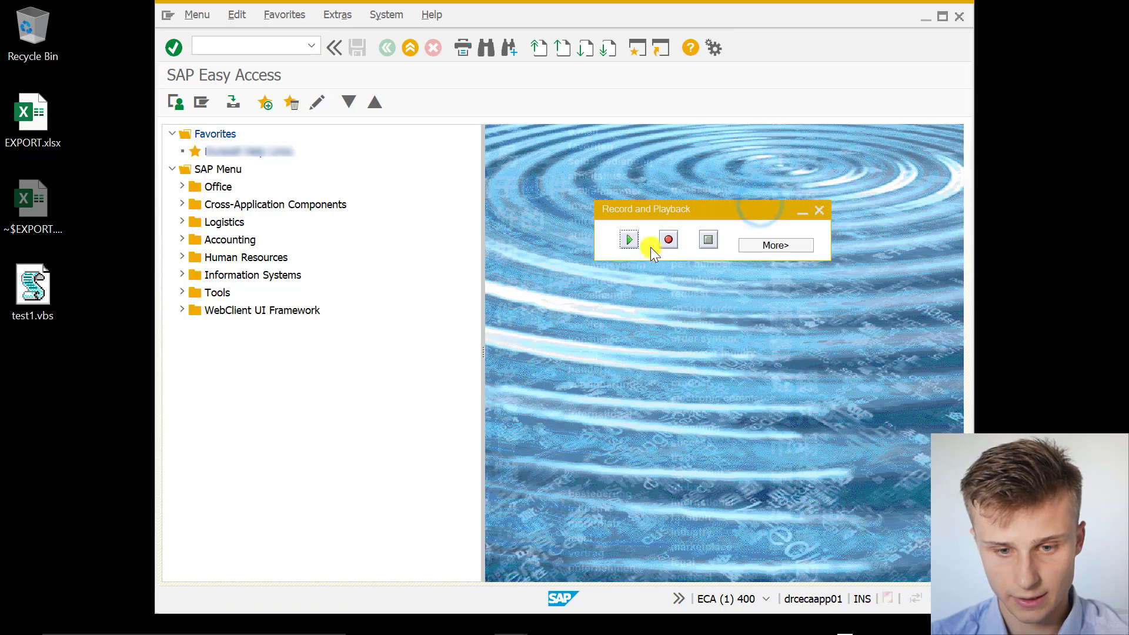
{"action": "left_click", "coordinate": [626, 238]}
{"action": "left_click", "coordinate": [626, 264]}
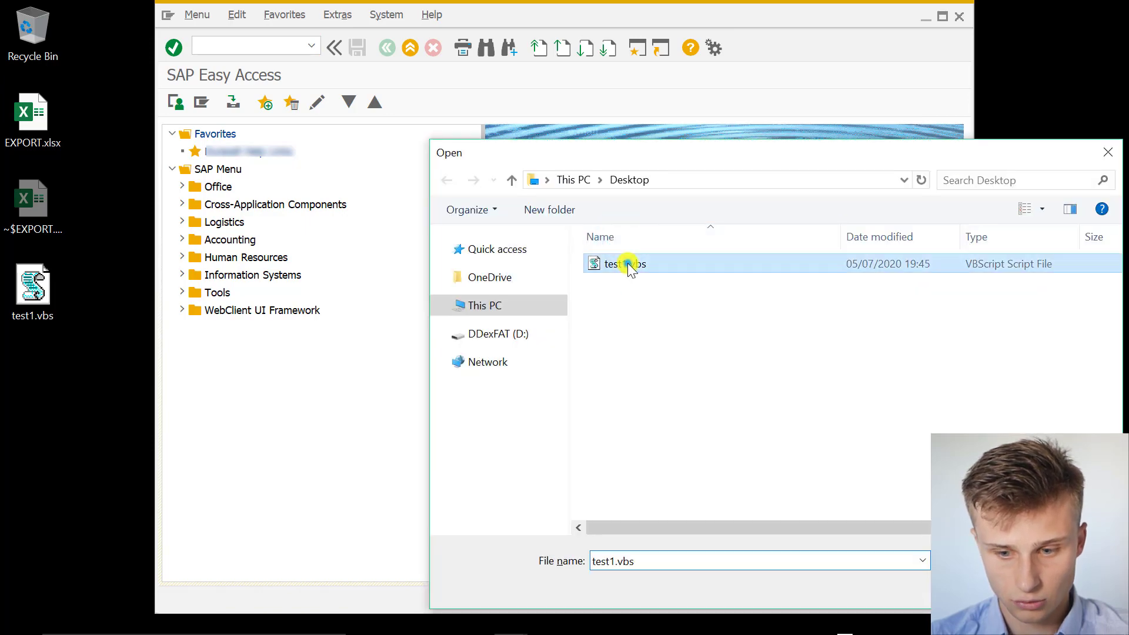
{"action": "key", "text": "Return"}
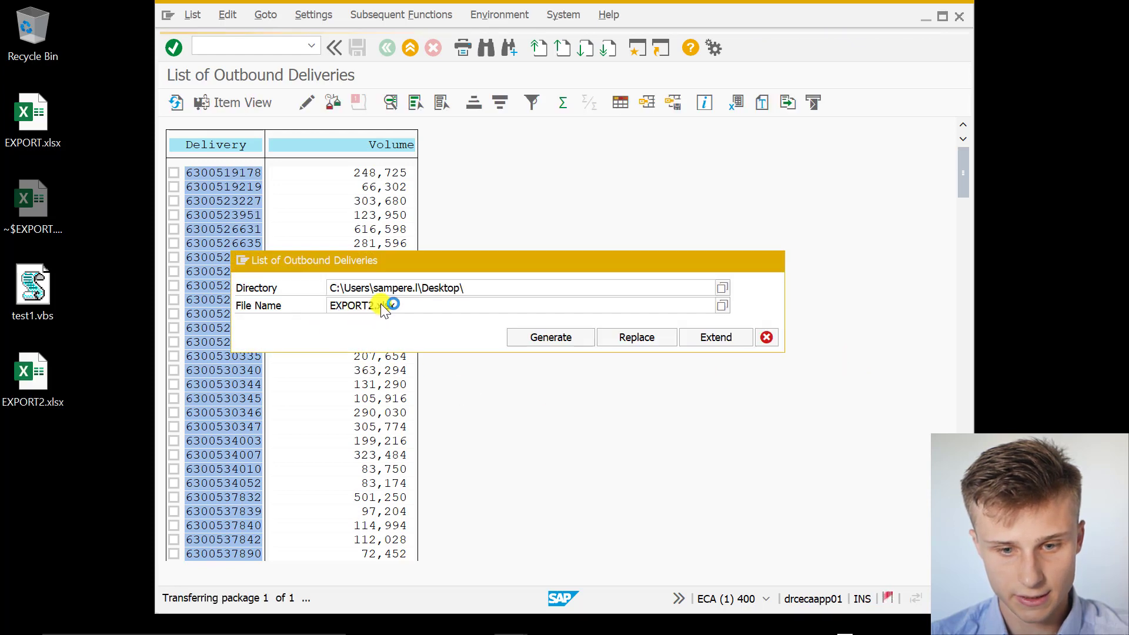
Open EXPORT2.xlsx from the desktop to check the exported deliveries, and minimize both export workbooks.
{"action": "double_click", "coordinate": [30, 392]}
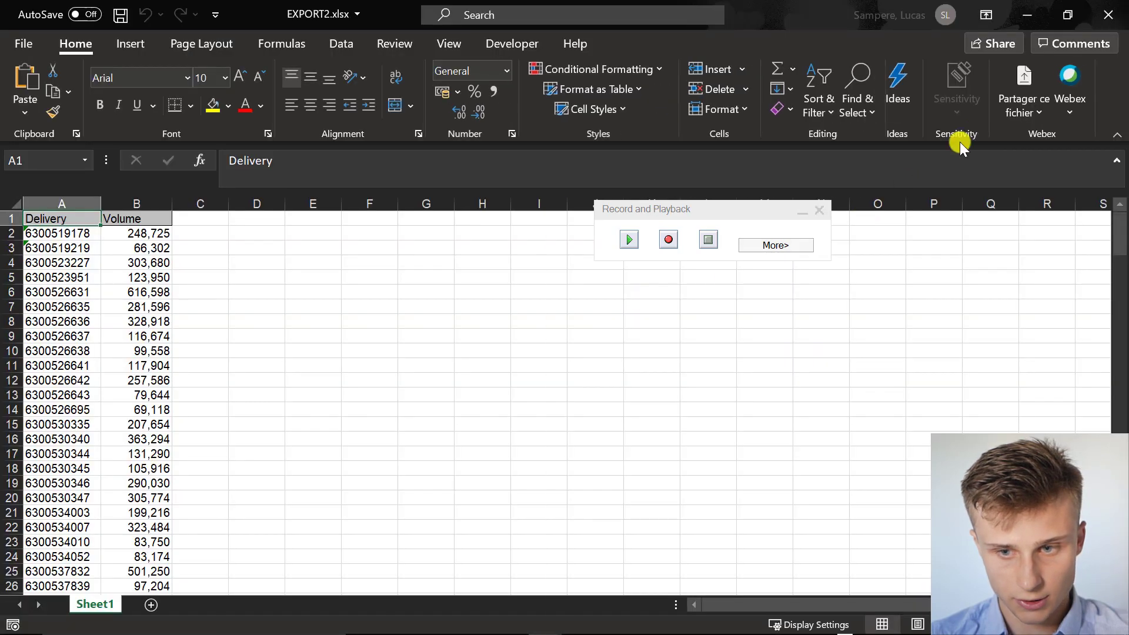
{"action": "left_click", "coordinate": [1025, 10]}
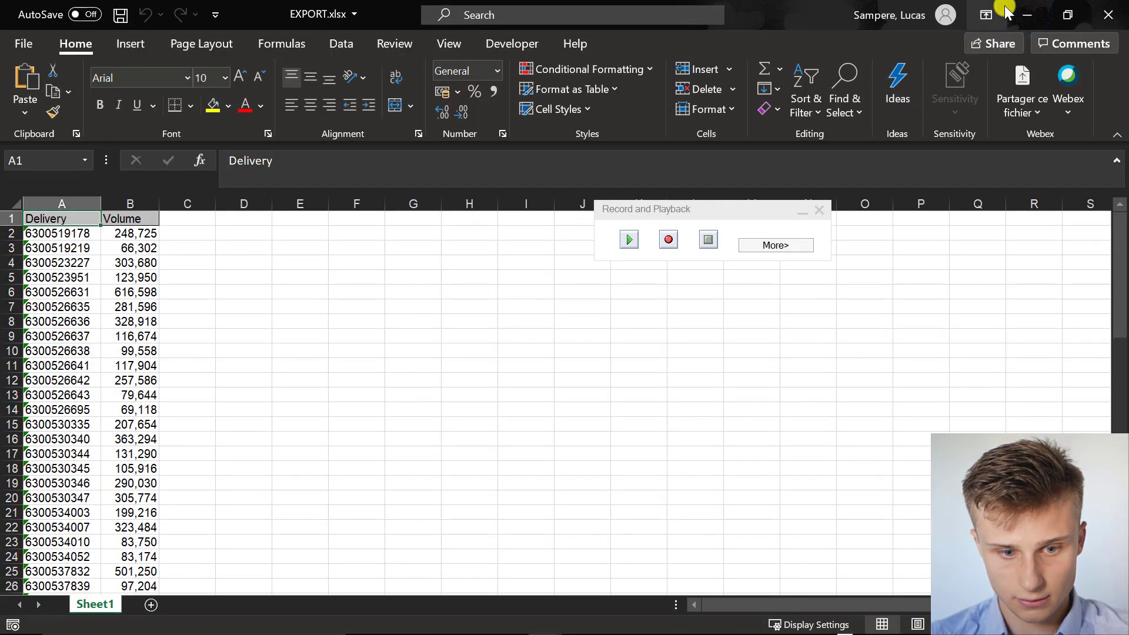
{"action": "left_click", "coordinate": [1027, 15]}
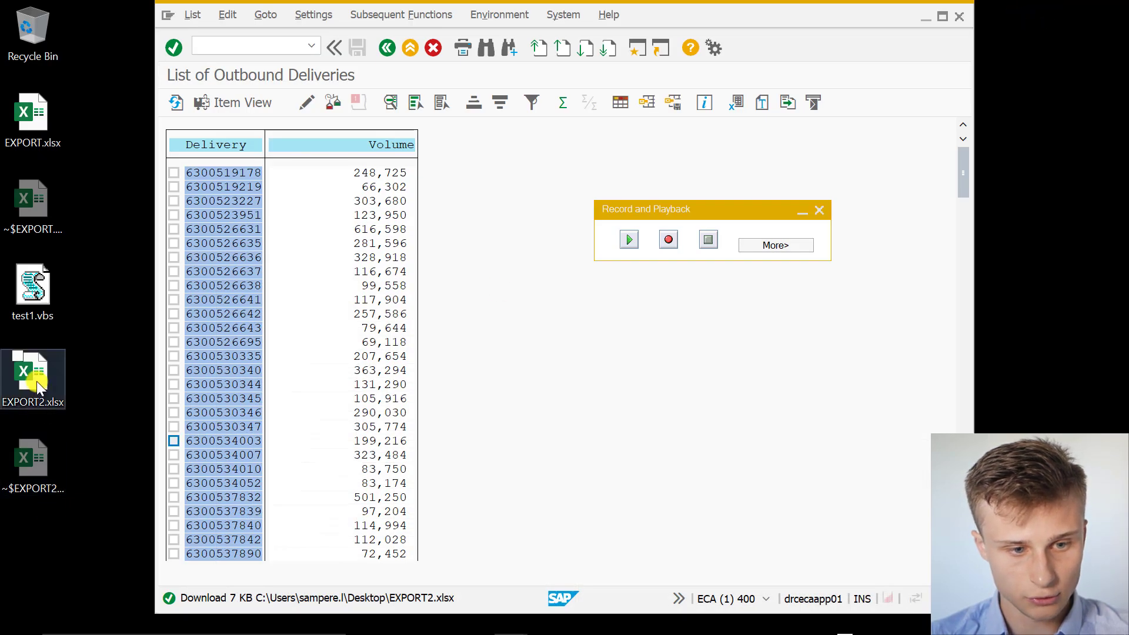